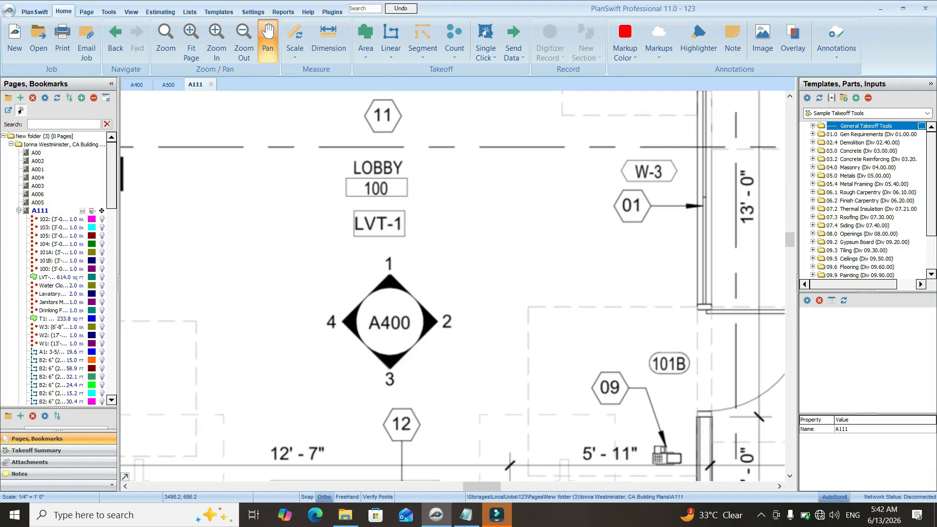
Look over the floor plan on sheet A111, then switch to Notepad to read the list of estimation concepts.
scroll(433, 228, "down", 3)
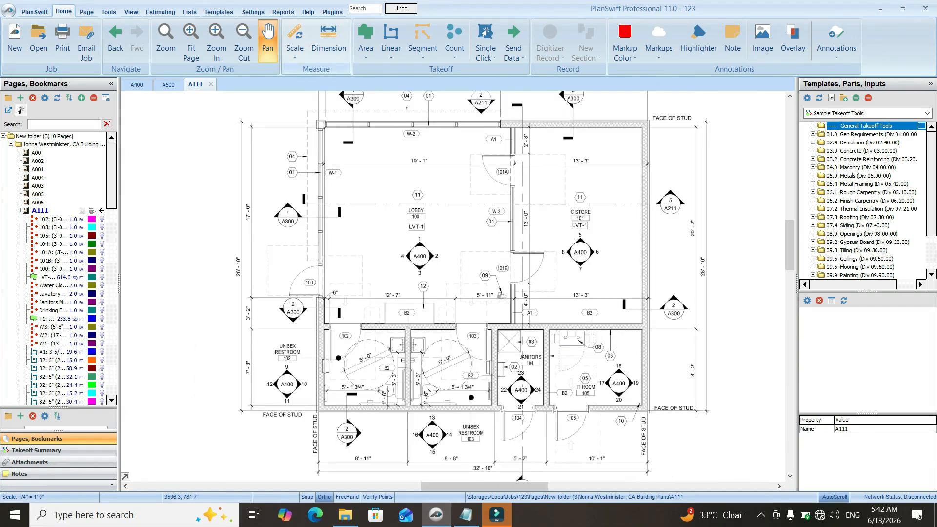
scroll(413, 232, "down", 2)
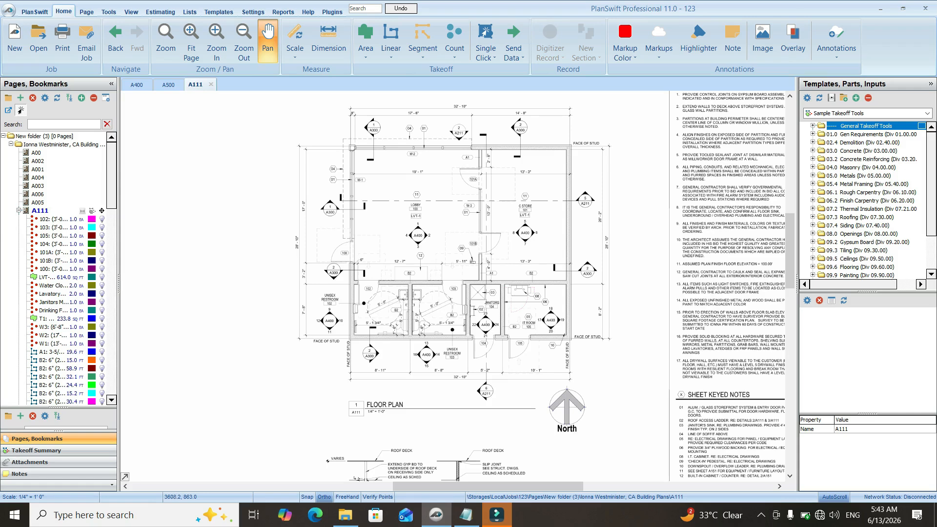
scroll(388, 162, "up", 2)
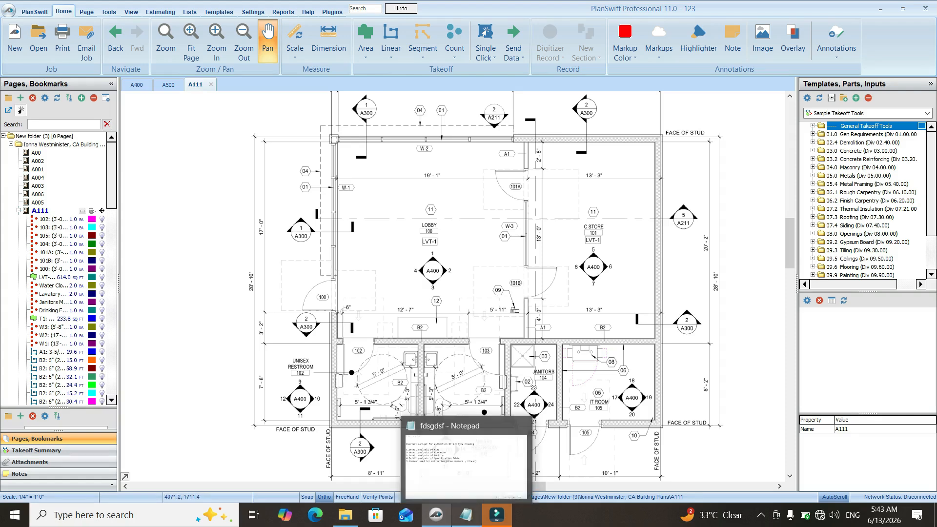
left_click(466, 515)
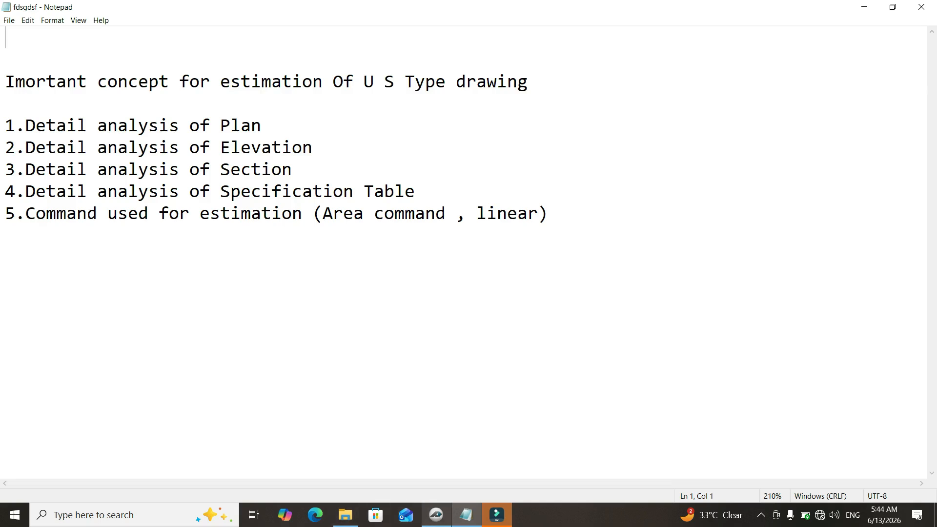
Switch back to PlanSwift and compare the lobby's A400 elevation marker on floor plan A111 with sheets A400 and A500.
left_click(436, 515)
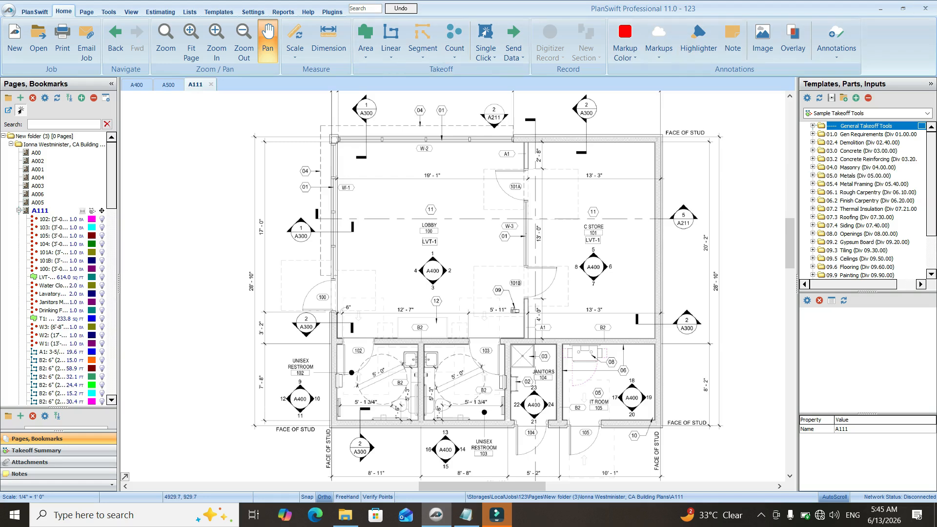
left_click(137, 85)
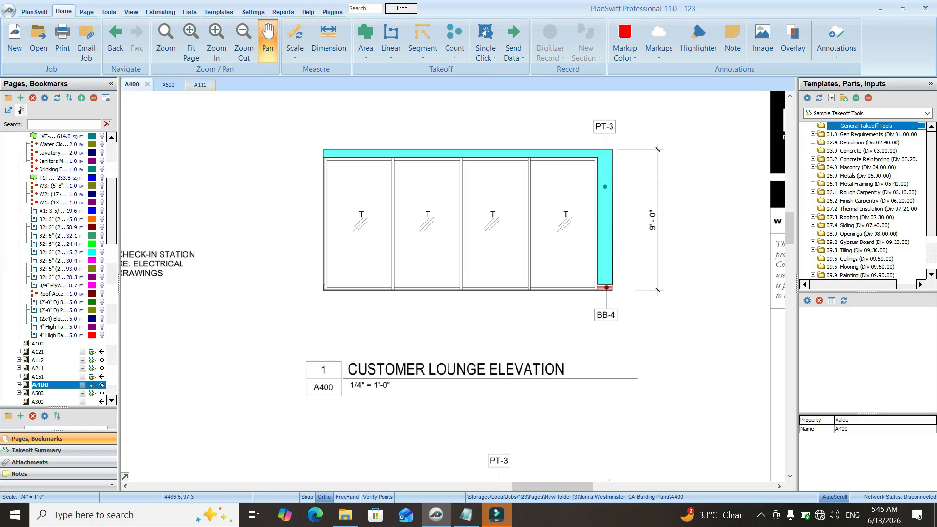
left_click(200, 85)
scroll(428, 279, "up", 5)
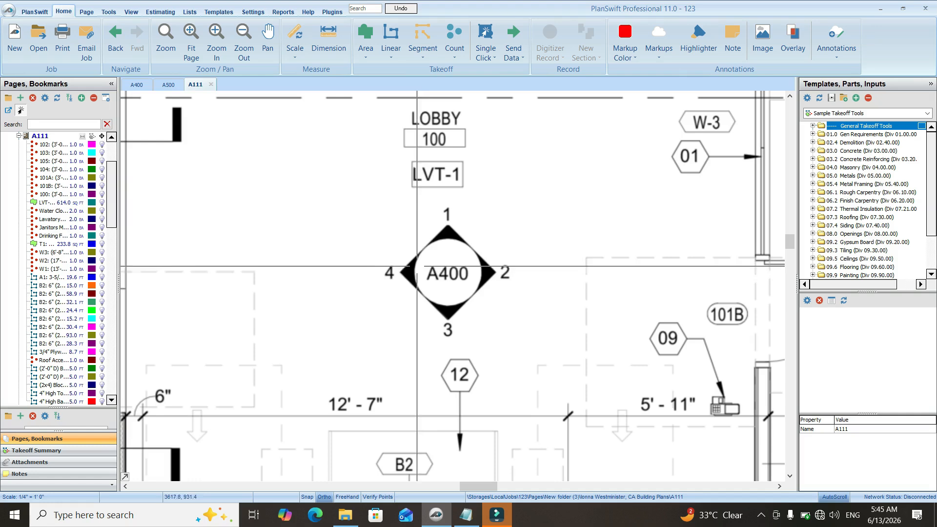
scroll(408, 257, "down", 2)
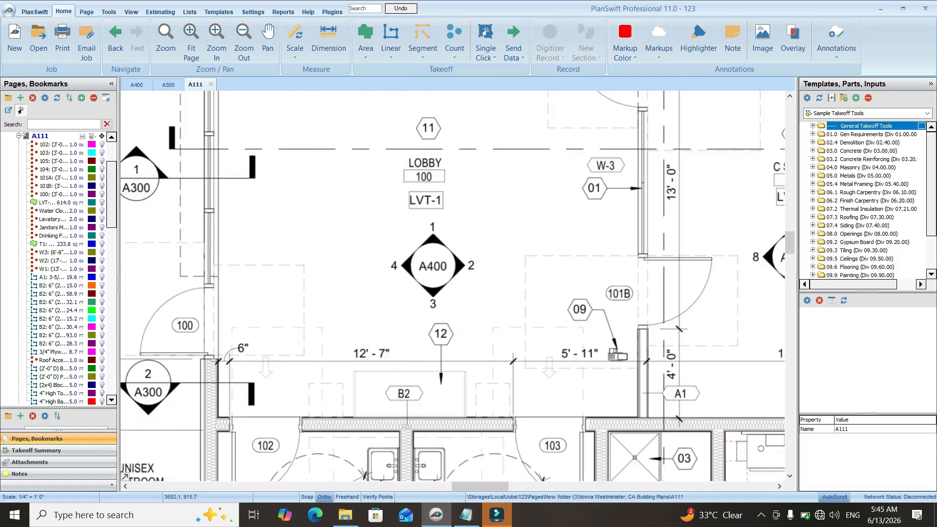
left_click(169, 85)
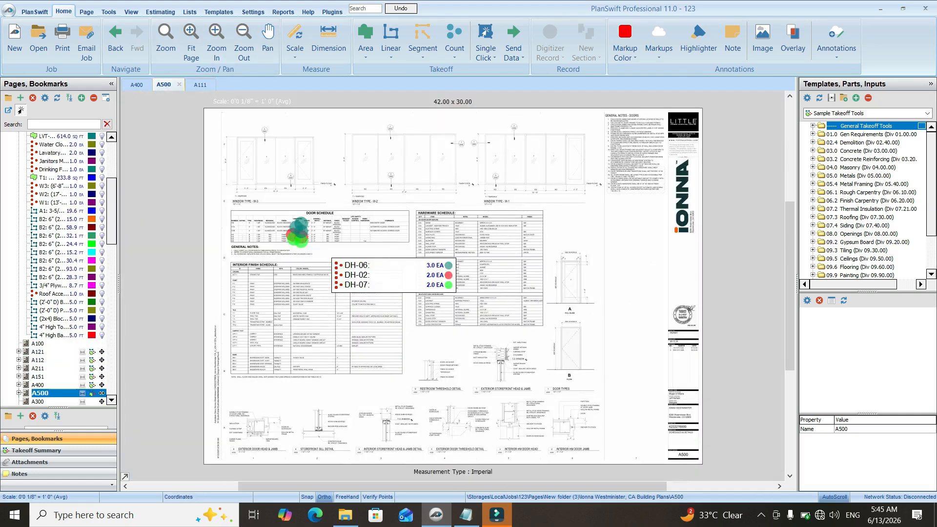
Examine customer lounge elevations 4, 3, 2 and 1 on sheet A400, including the BB-4 base tag on elevation 1.
left_click(137, 84)
scroll(549, 313, "down", 3)
scroll(254, 235, "up", 4)
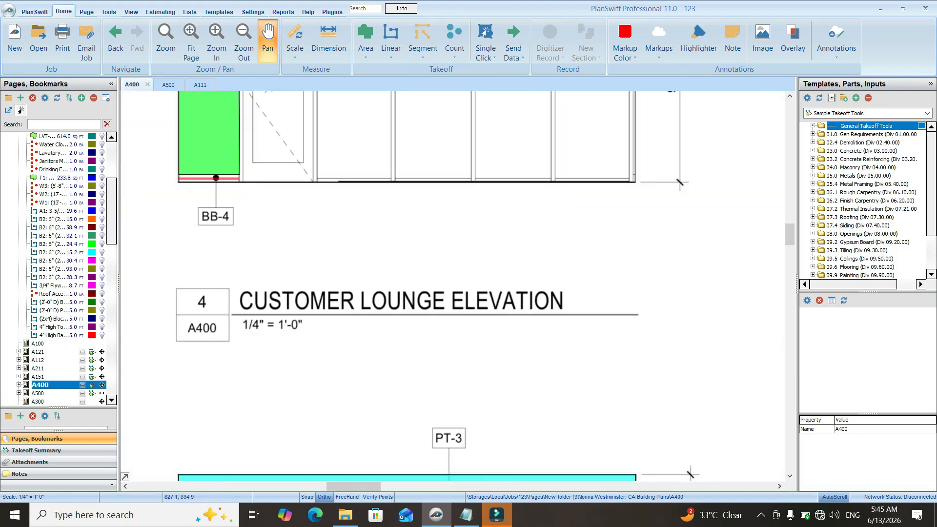
scroll(212, 299, "down", 2)
left_click_drag(489, 293, 379, 311)
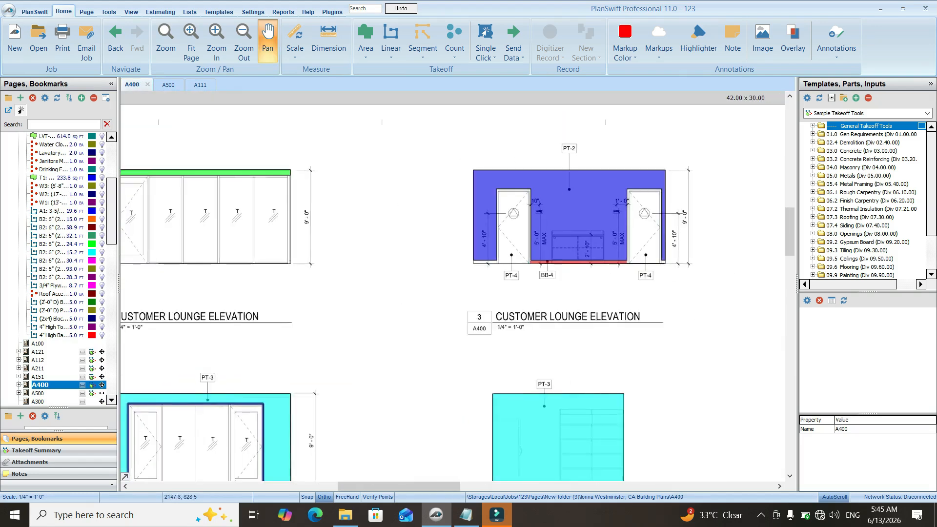
left_click_drag(487, 313, 303, 306)
left_click_drag(565, 279, 372, 284)
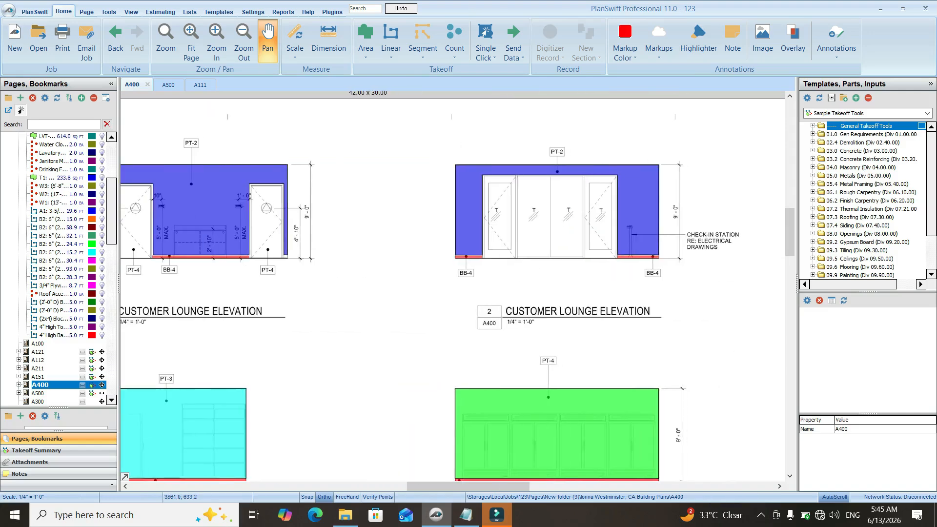
left_click_drag(559, 274, 425, 281)
scroll(656, 257, "up", 2)
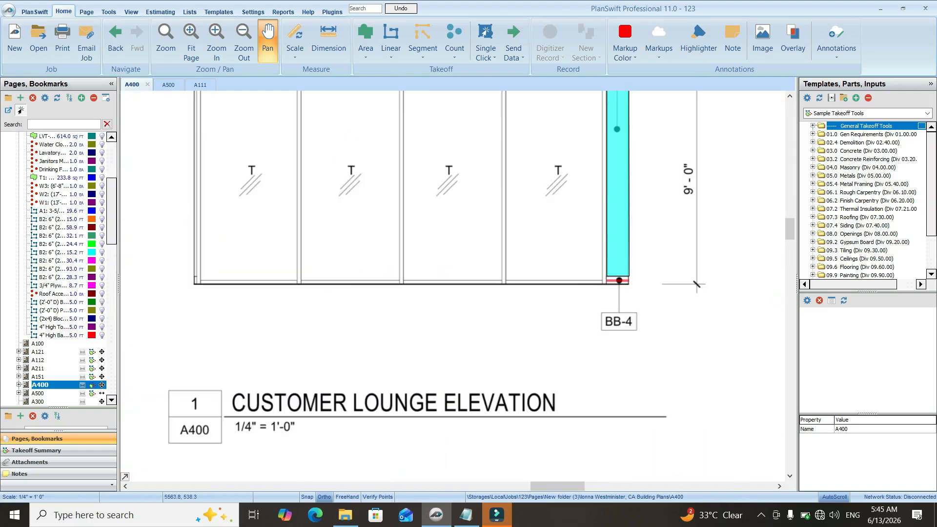
scroll(617, 257, "down", 2)
scroll(618, 259, "up", 2)
scroll(476, 258, "down", 1)
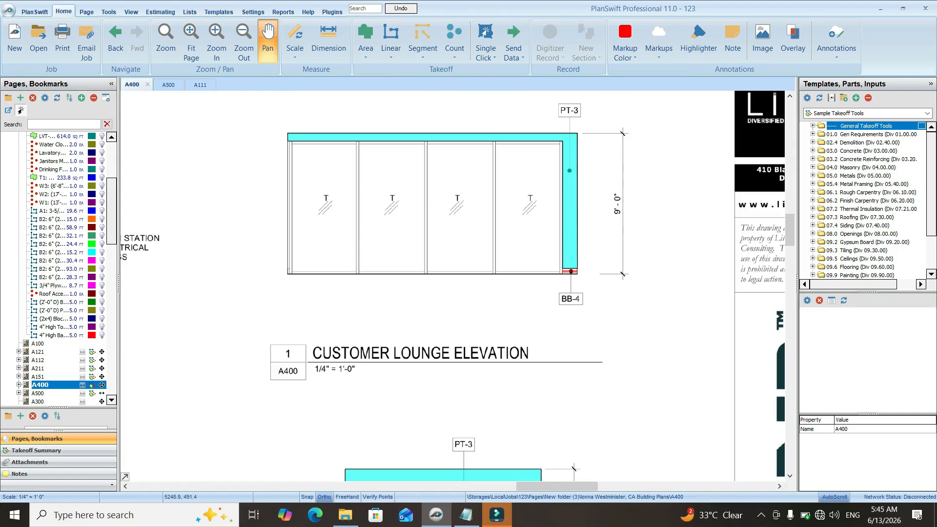
scroll(582, 284, "up", 3)
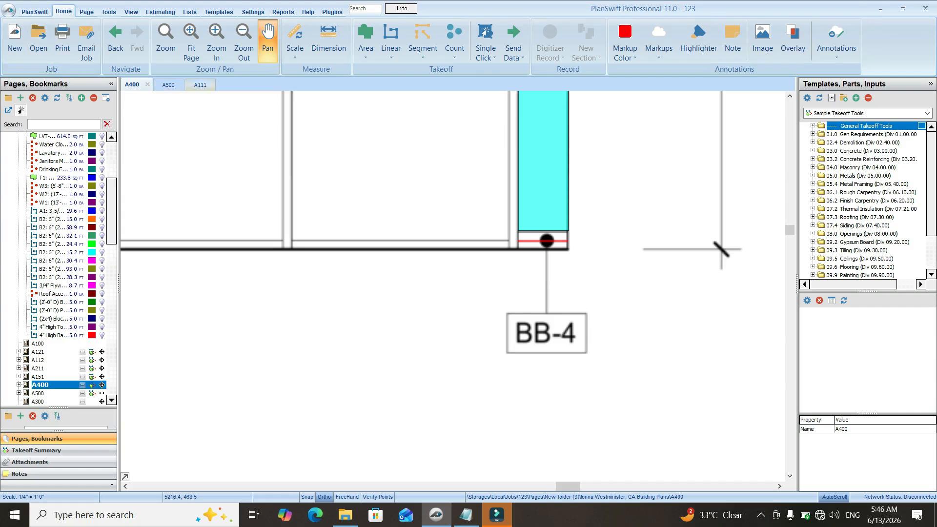
Examine the interior finish schedule on sheet A500, from the paint and tile rows to the BB-4 baseboard specification.
left_click(200, 84)
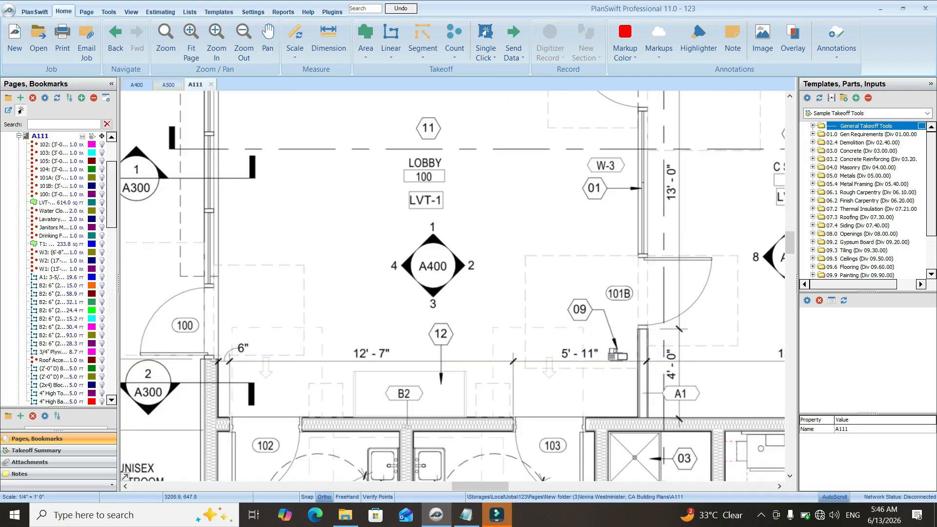
left_click(164, 84)
left_click_drag(364, 313, 310, 303)
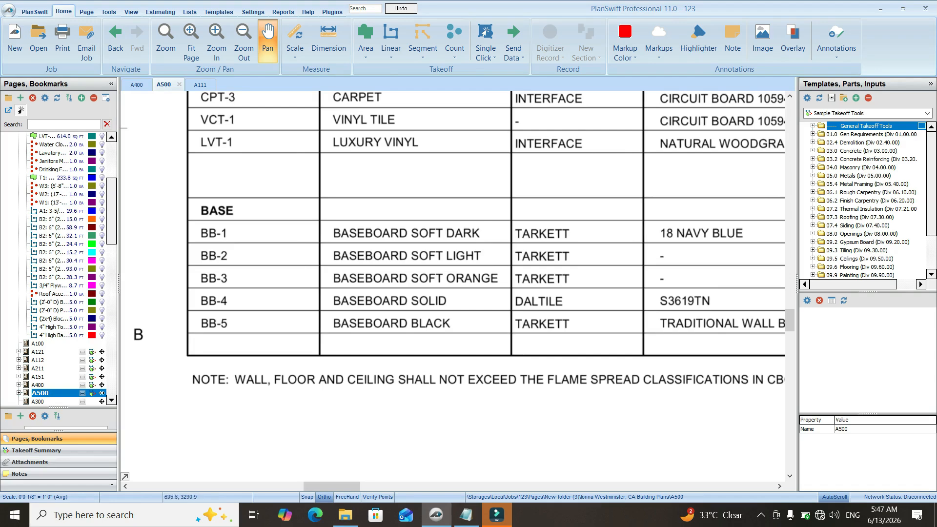
scroll(499, 312, "down", 1)
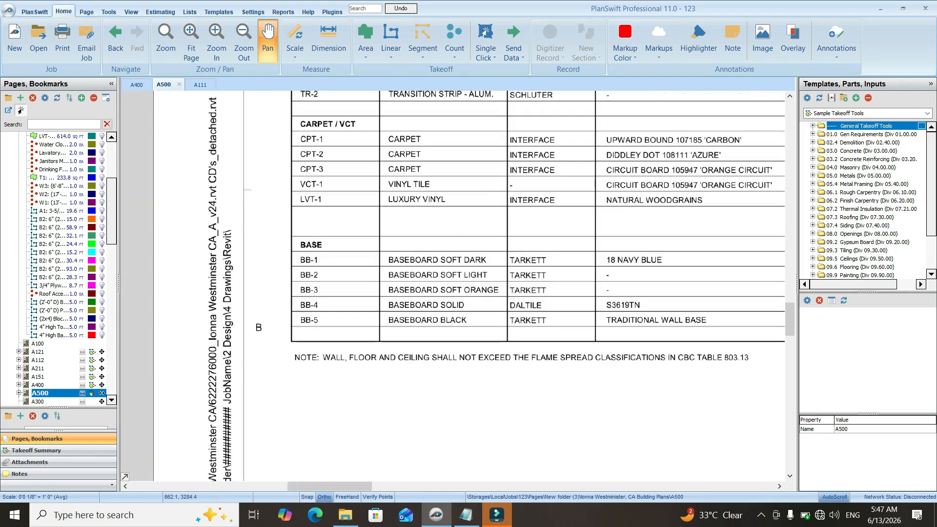
scroll(460, 286, "down", 3)
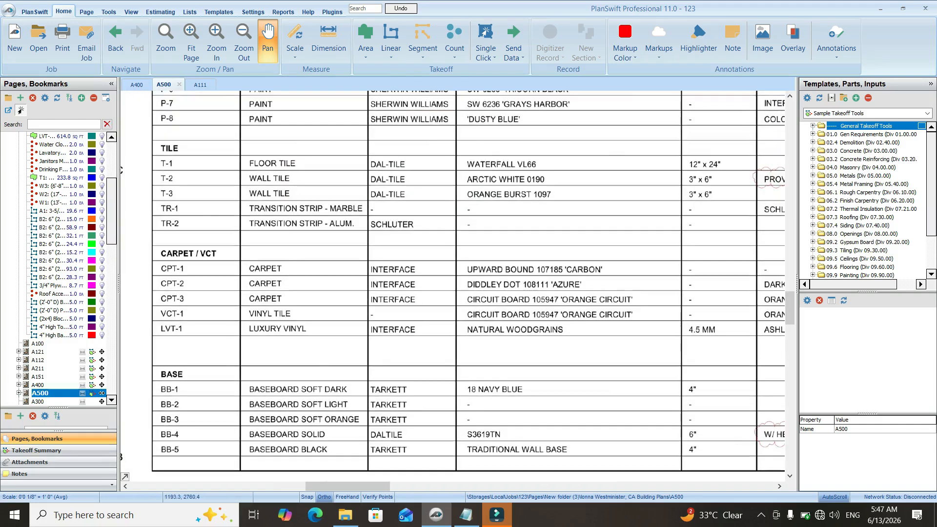
left_click_drag(575, 265, 565, 292)
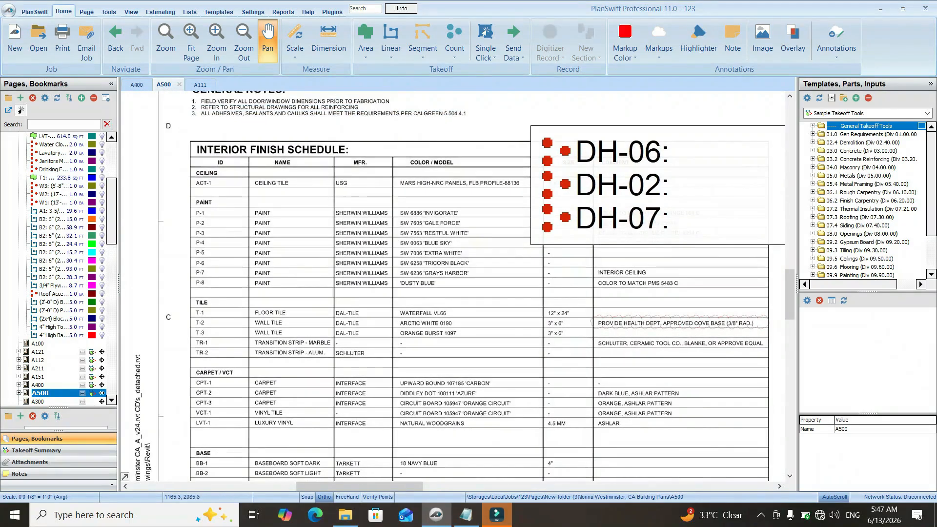
scroll(408, 174, "up", 2)
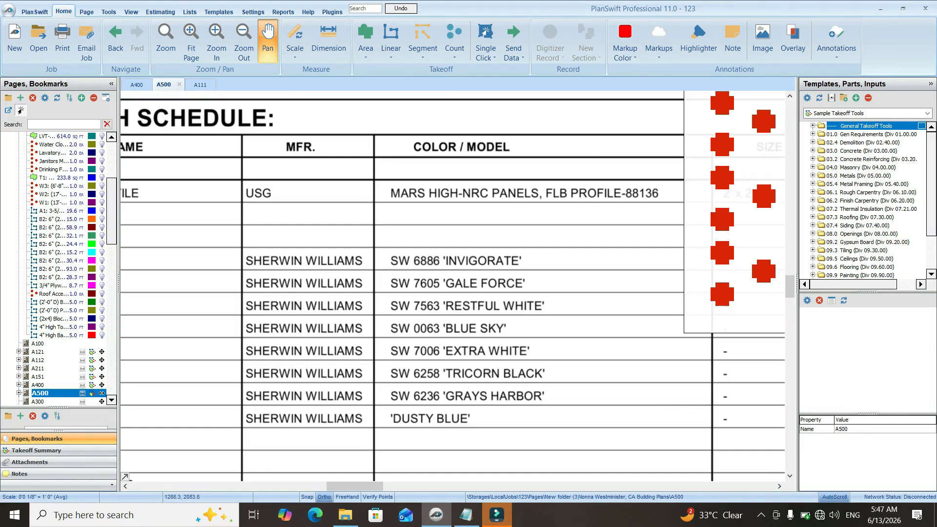
scroll(489, 179, "down", 1)
scroll(548, 200, "down", 2)
left_click_drag(581, 195, 540, 145)
scroll(455, 353, "up", 5)
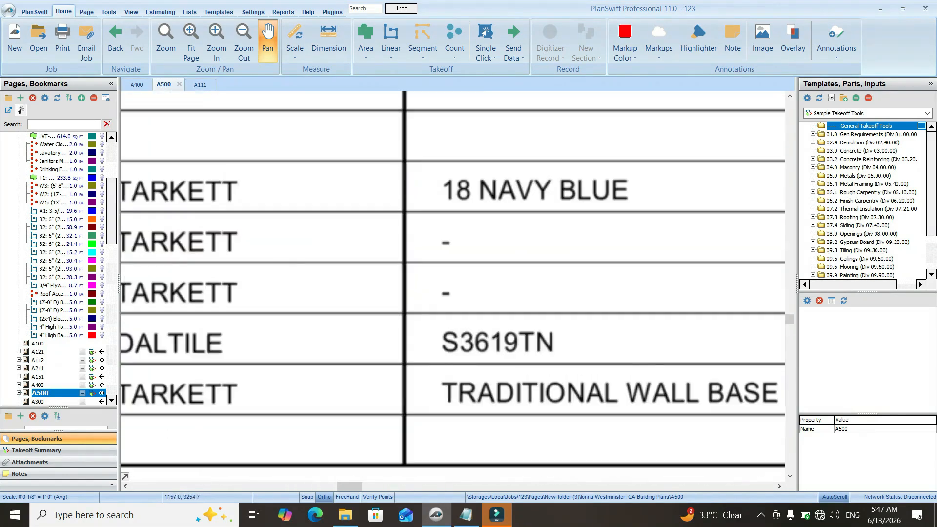
scroll(661, 306, "down", 2)
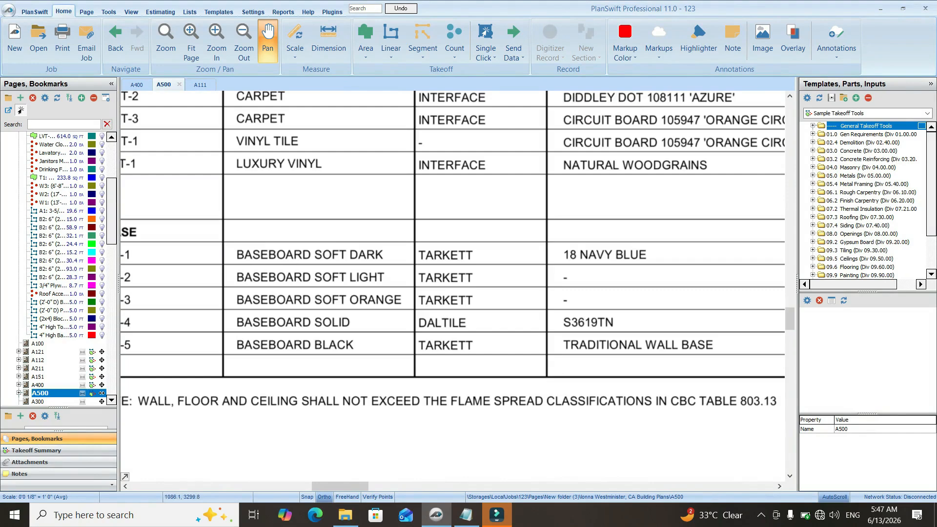
mouse_move(661, 306)
left_mouse_down()
mouse_move(494, 304)
mouse_move(479, 316)
mouse_move(260, 305)
left_mouse_up()
scroll(570, 306, "down", 2)
left_click_drag(570, 306, 645, 331)
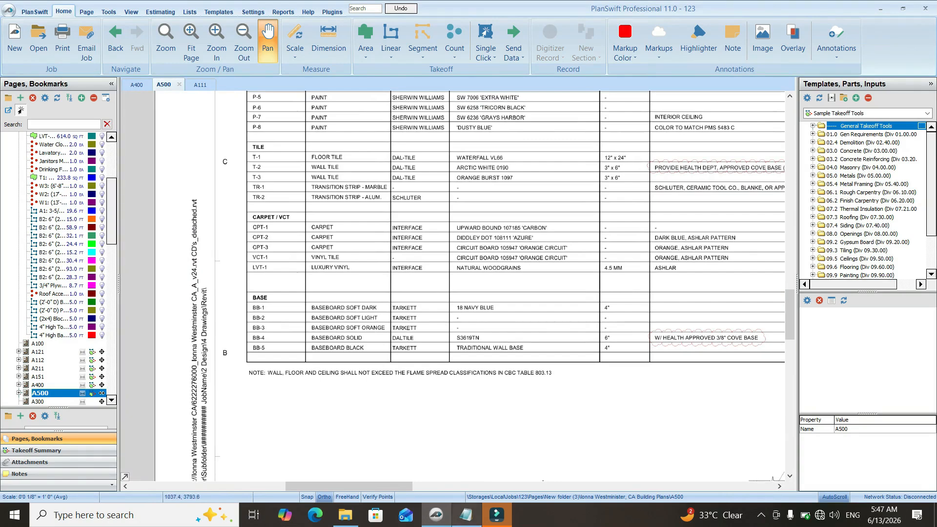
Recheck the estimation concept list in Notepad, then return to PlanSwift and bring up the whole floor plan on sheet A111.
mouse_move(497, 515)
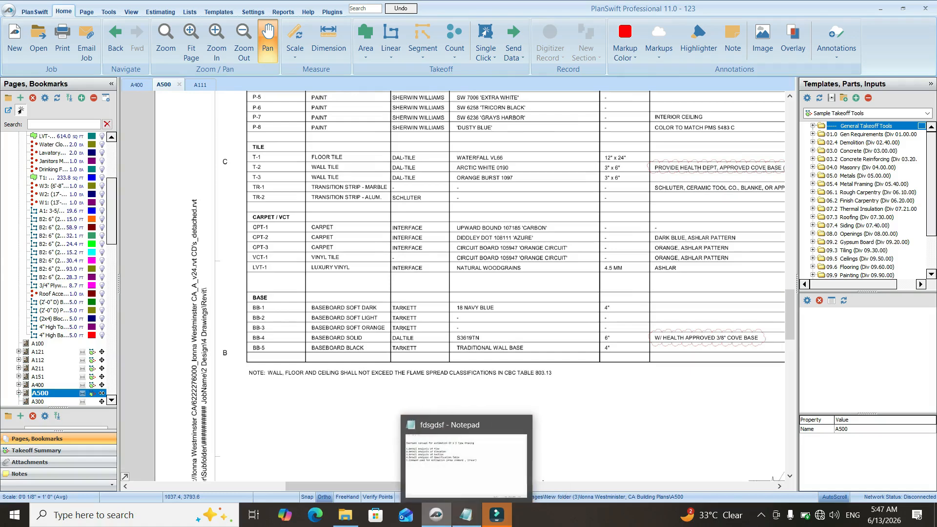
left_click(466, 515)
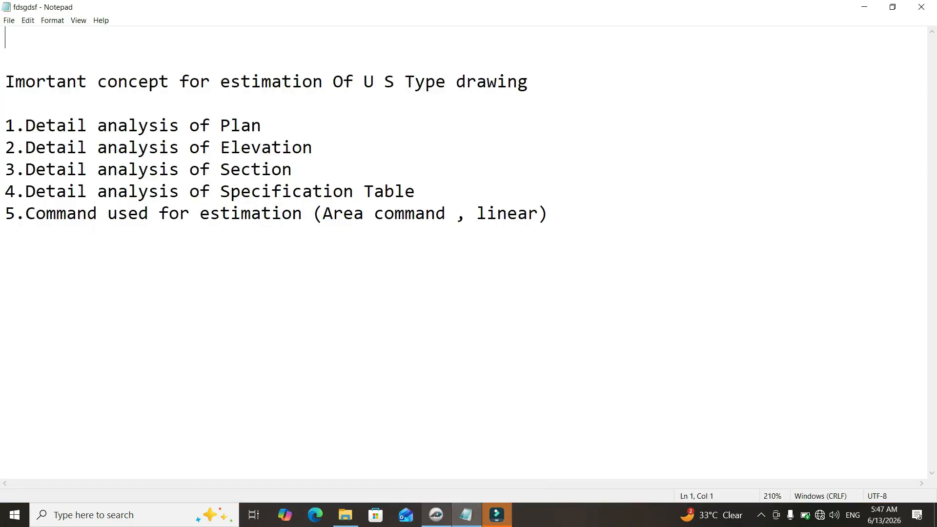
left_click(436, 515)
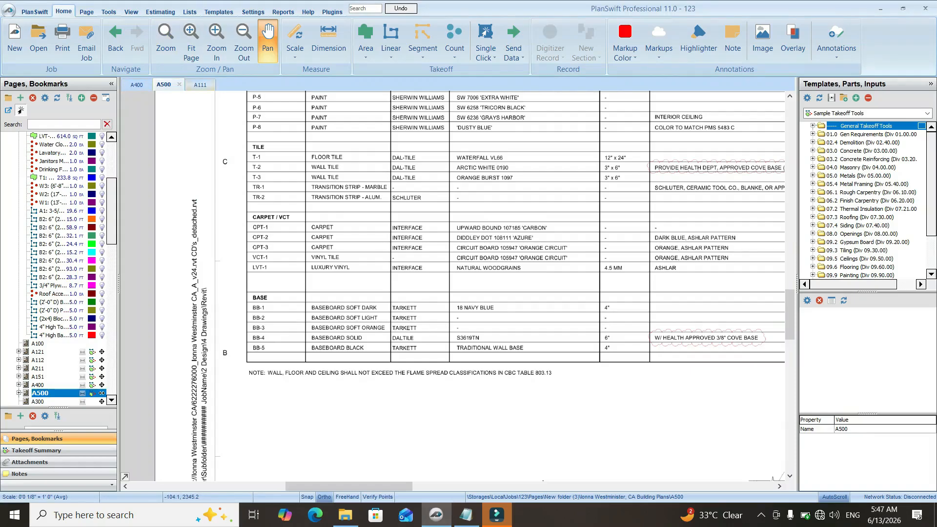
left_click(200, 85)
scroll(327, 206, "down", 2)
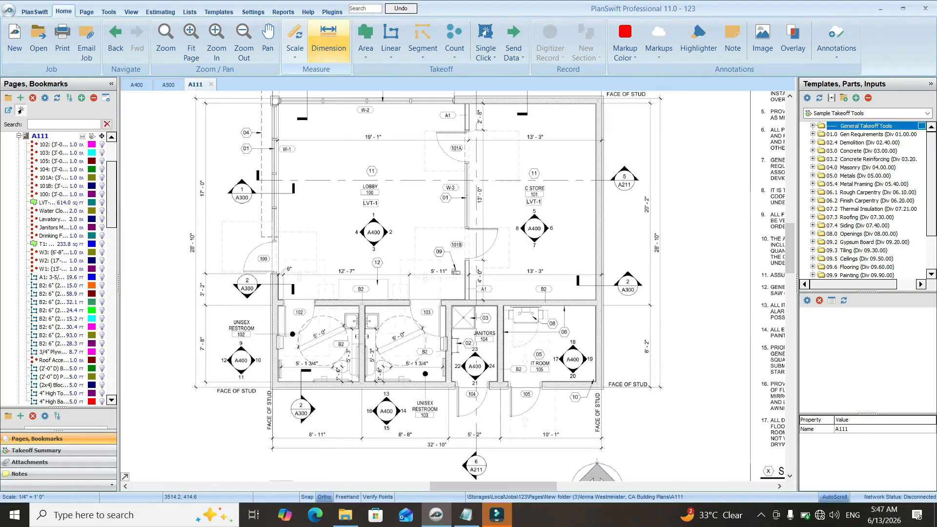
left_click(268, 43)
scroll(396, 251, "down", 1)
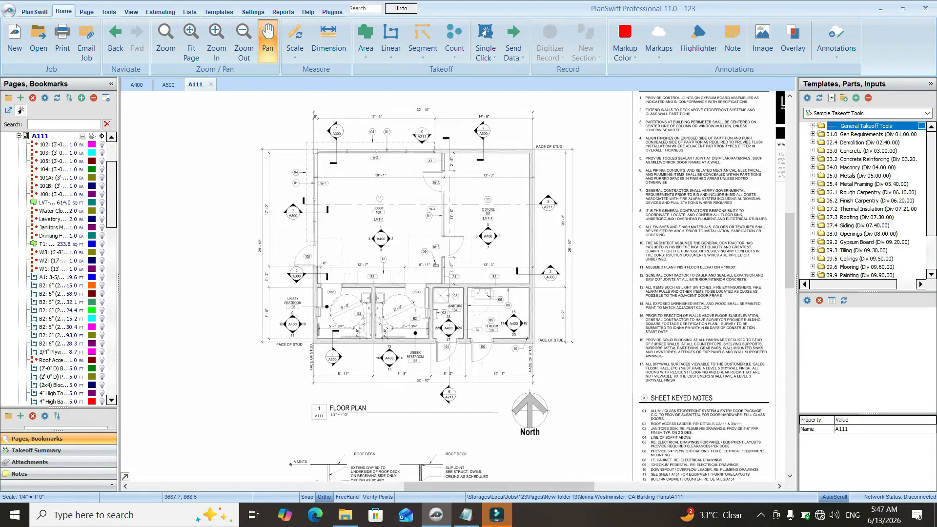
left_click_drag(396, 251, 399, 263)
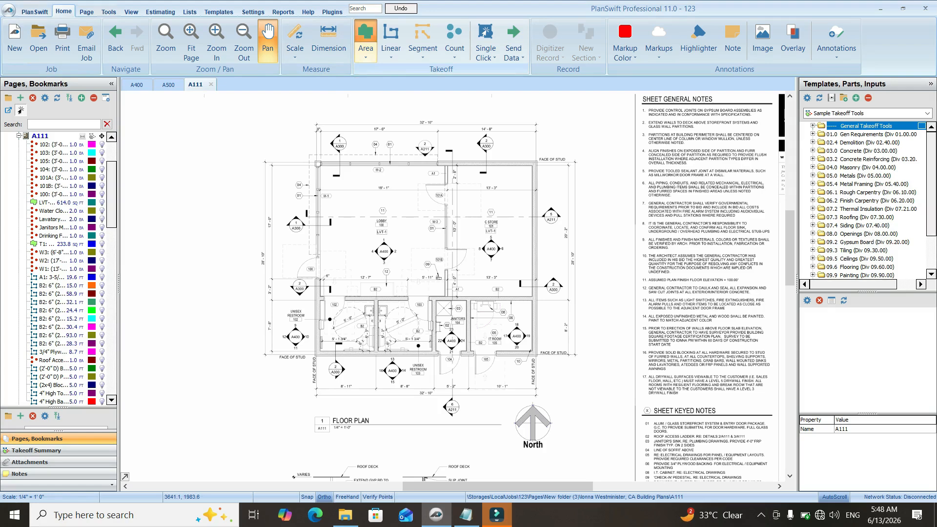
Start a solid green area takeoff named LvT1 and trace the lobby's north wall between its inner corners on sheet A111.
left_click(366, 39)
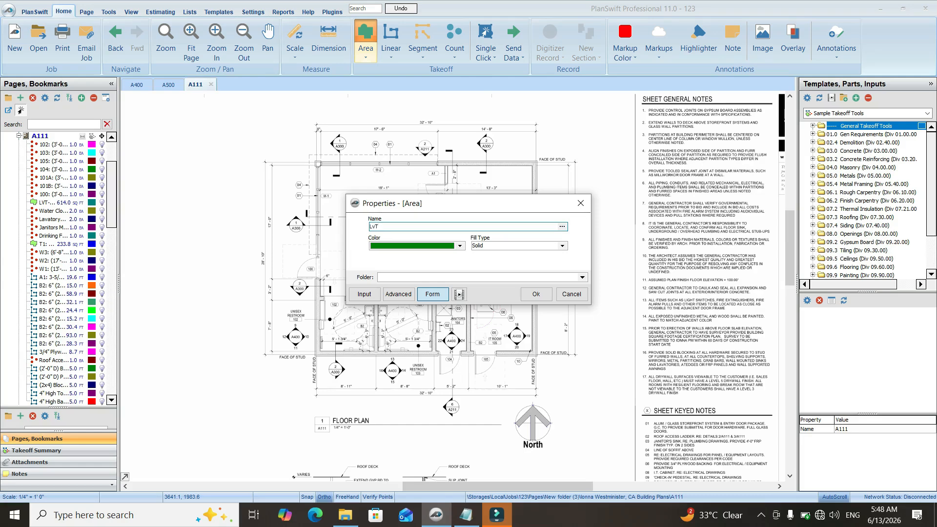
key("Return")
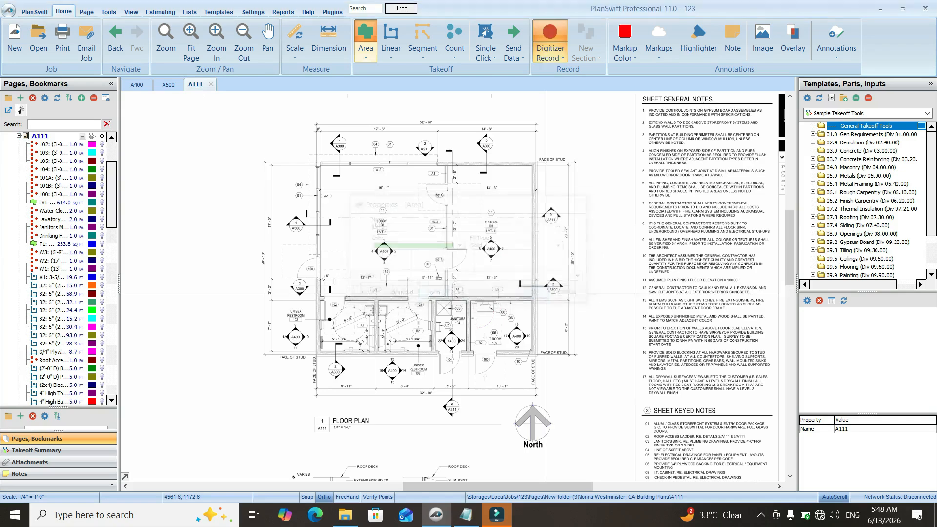
scroll(319, 174, "up", 4)
scroll(301, 123, "up", 3)
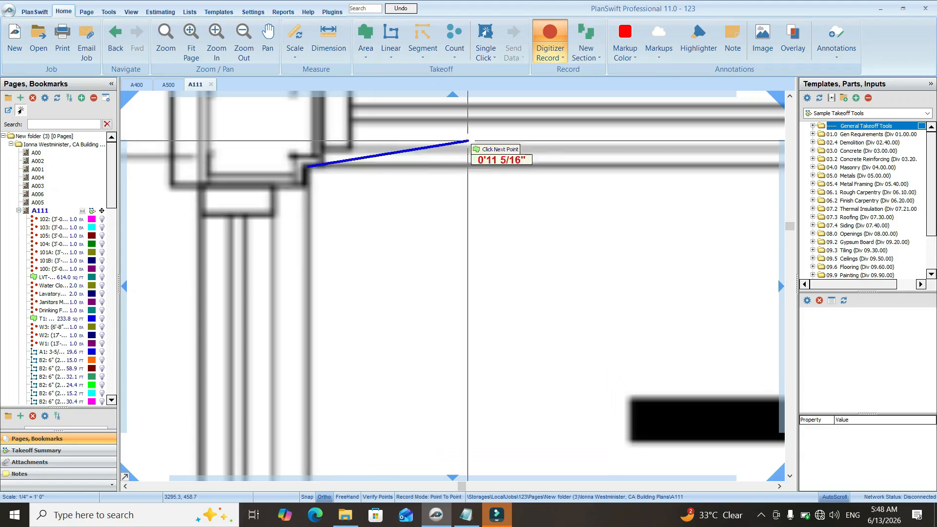
scroll(309, 171, "down", 4)
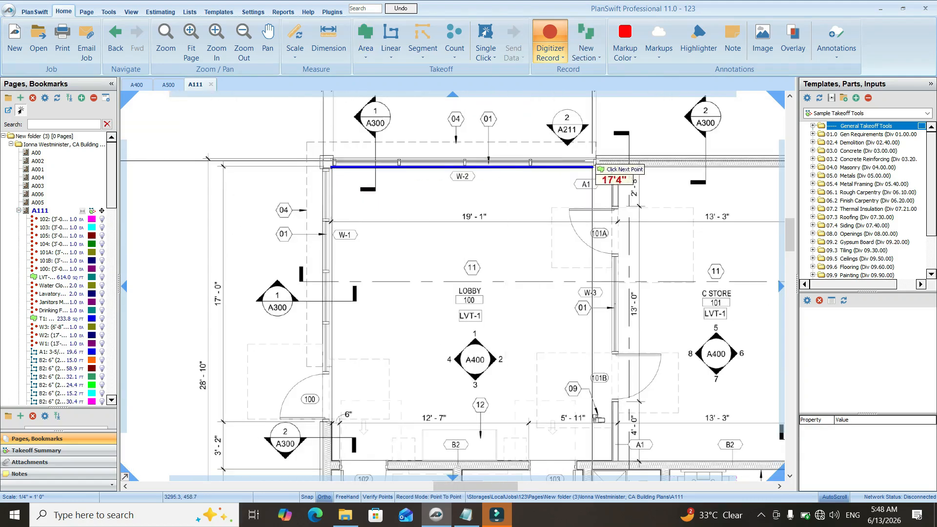
scroll(580, 169, "up", 3)
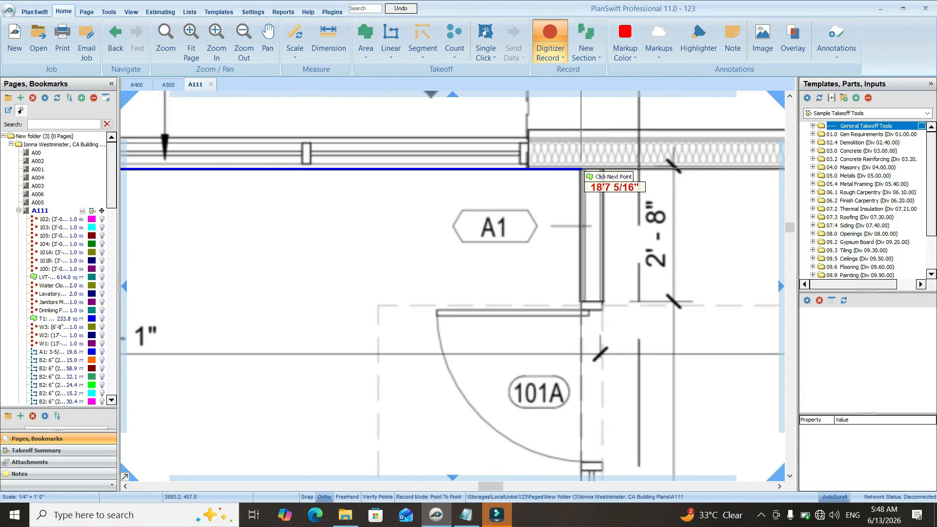
left_click(580, 169)
Complete the lobby's LvT1 outline through its two south inner corners and finish the area section.
scroll(581, 176, "down", 3)
scroll(606, 294, "up", 2)
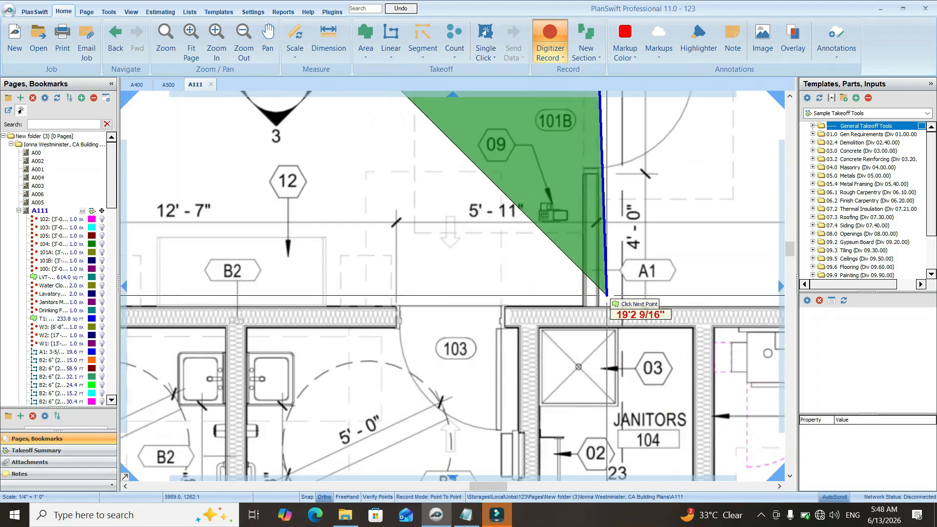
scroll(607, 294, "down", 4)
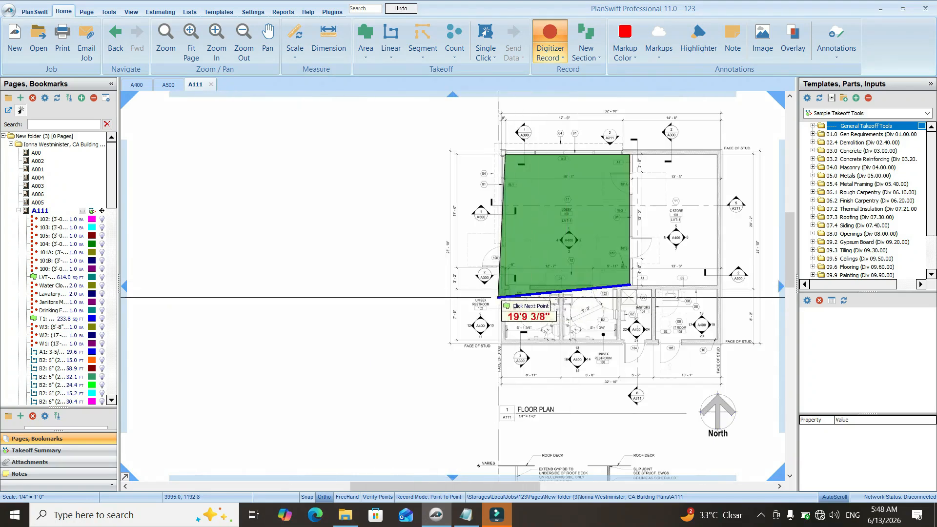
scroll(498, 297, "up", 4)
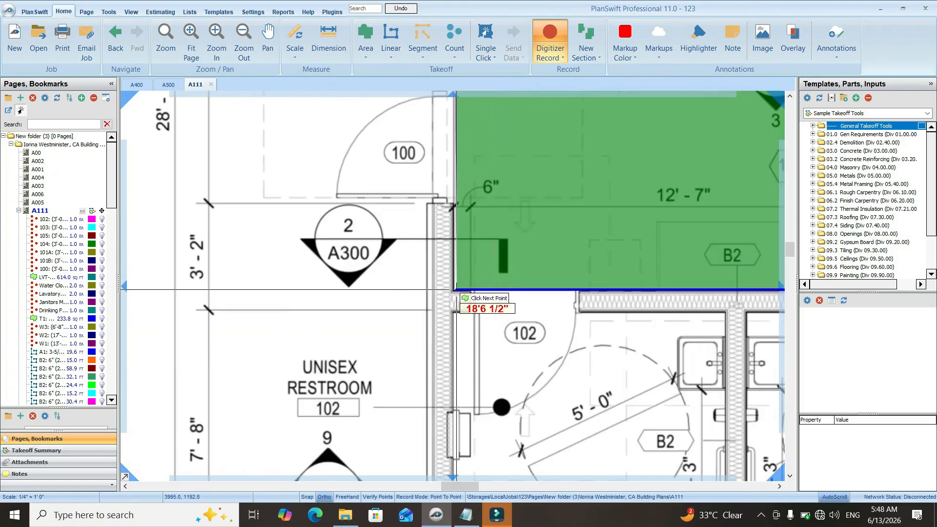
left_click(452, 290)
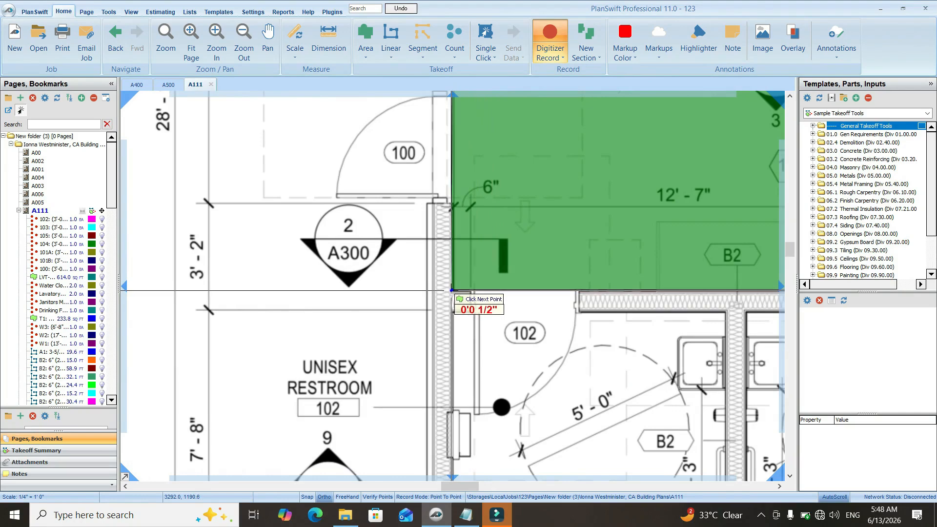
scroll(452, 290, "down", 3)
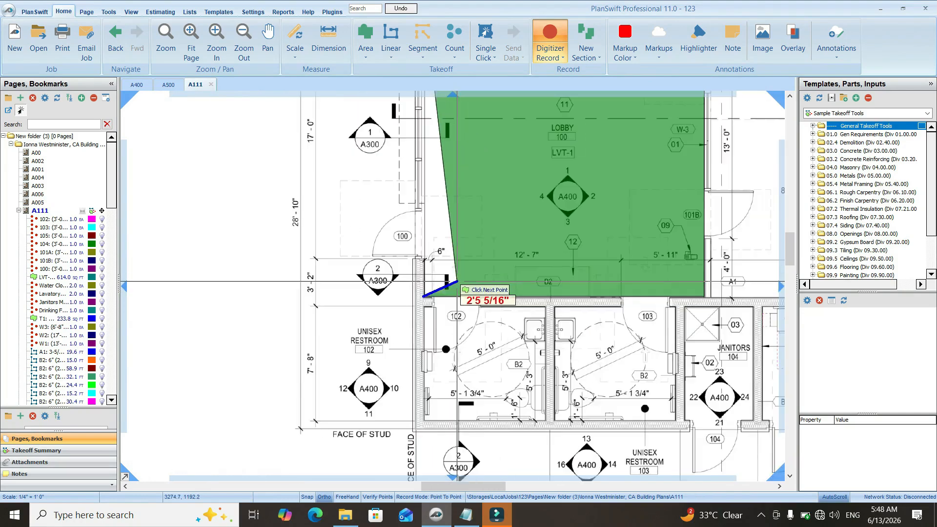
key("Escape")
key("Escape")
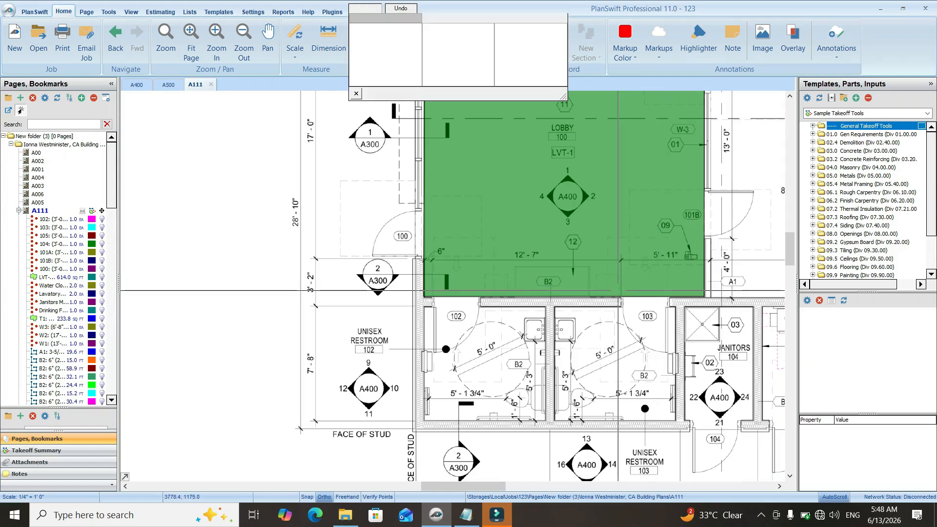
scroll(584, 290, "down", 2)
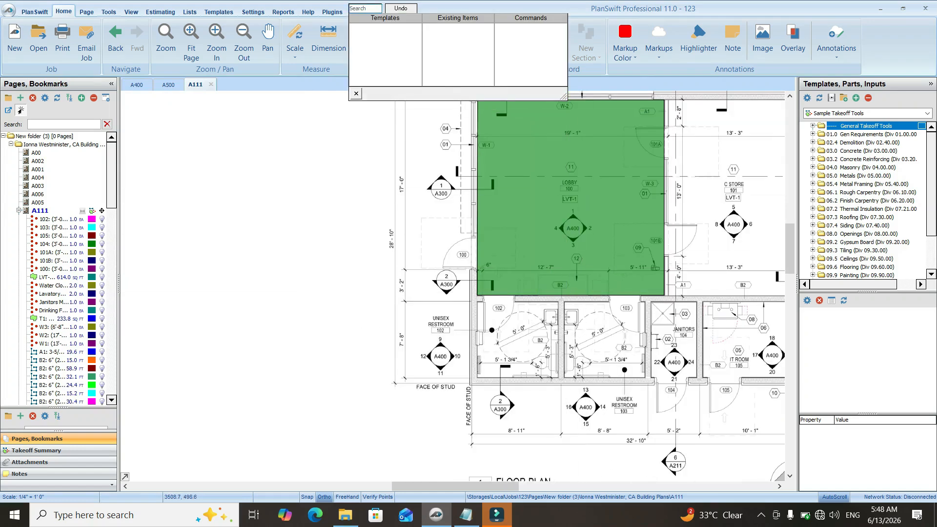
left_click(357, 93)
Resume recording the LvT1 takeoff and trace the C Store's north wall between its inner corners.
scroll(58, 319, "down", 3)
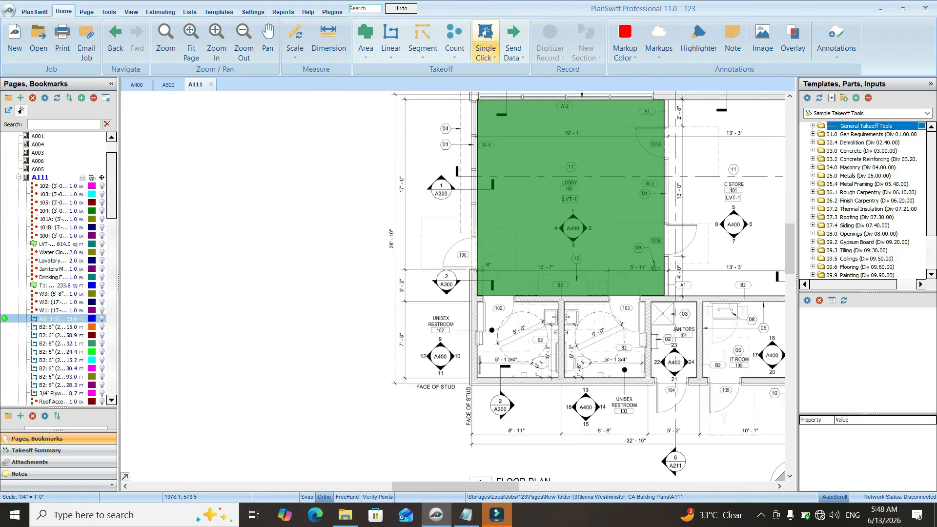
scroll(58, 319, "down", 6)
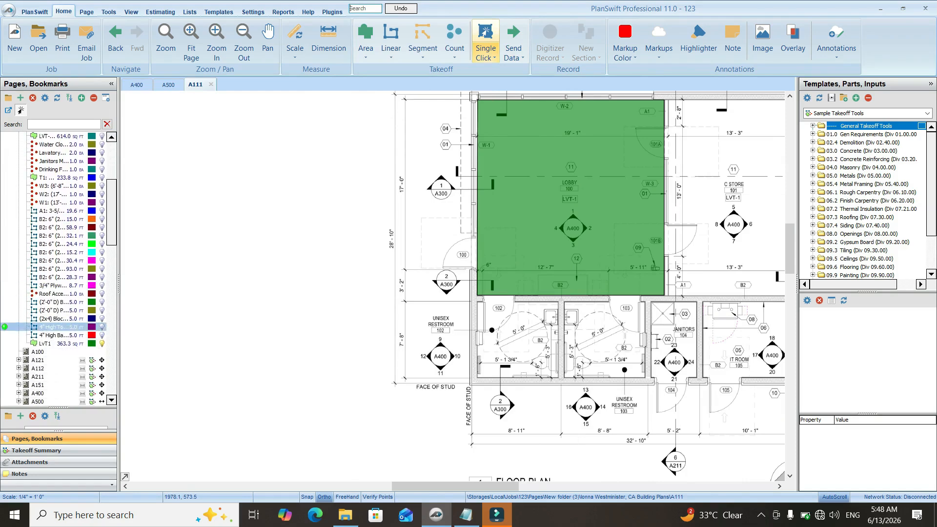
scroll(58, 327, "down", 1)
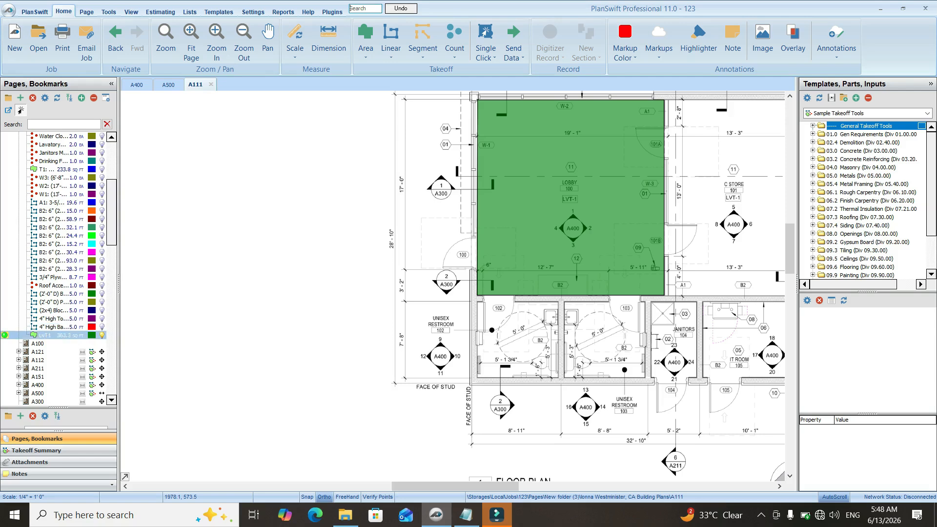
left_click(5, 336)
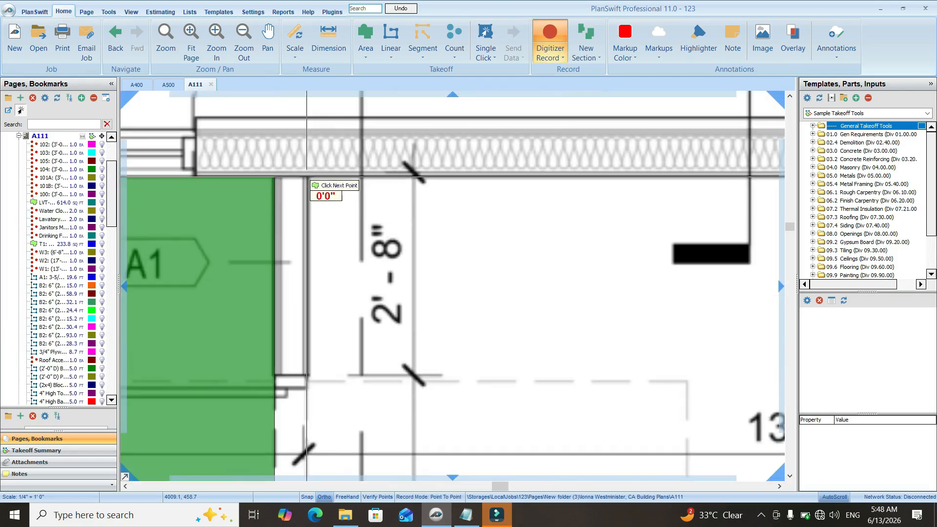
scroll(306, 179, "down", 4)
scroll(771, 174, "up", 3)
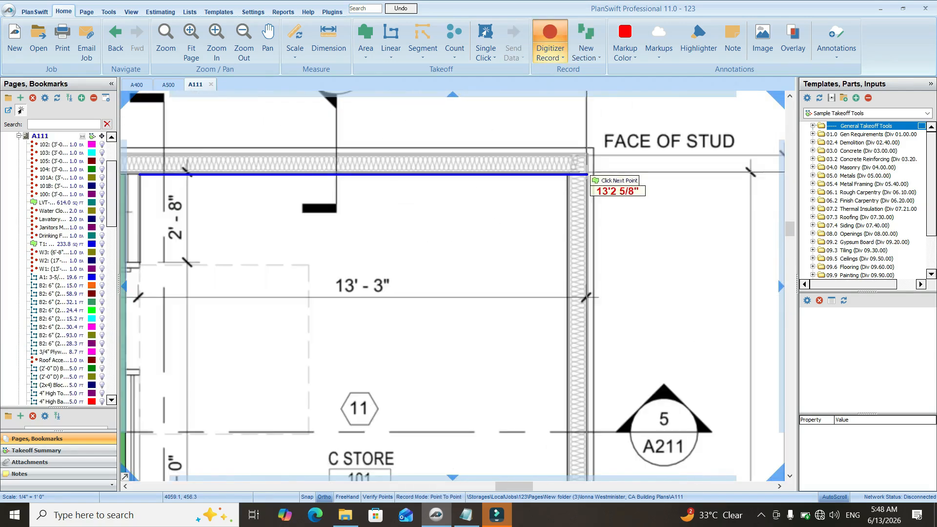
scroll(586, 174, "up", 2)
left_click(555, 165)
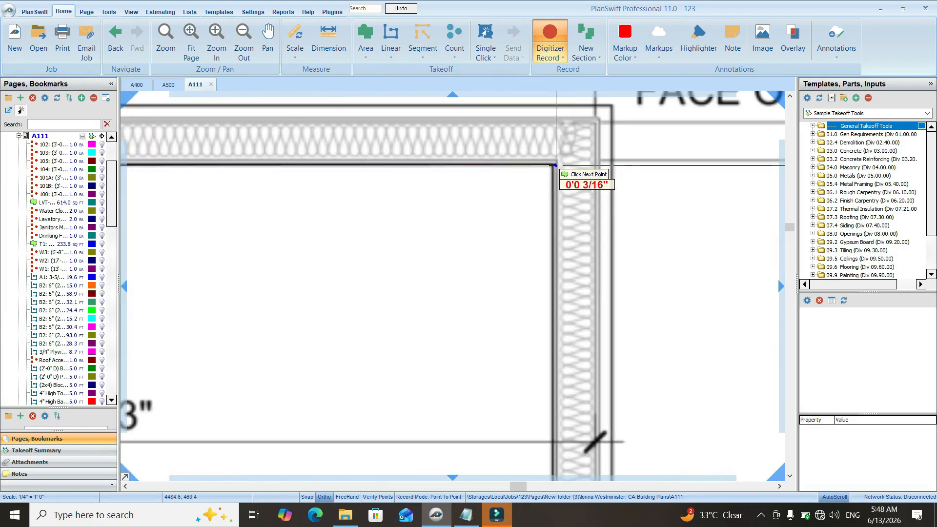
Complete the C Store's LvT1 outline down the east wall and along the south wall, then finish recording.
scroll(556, 165, "down", 5)
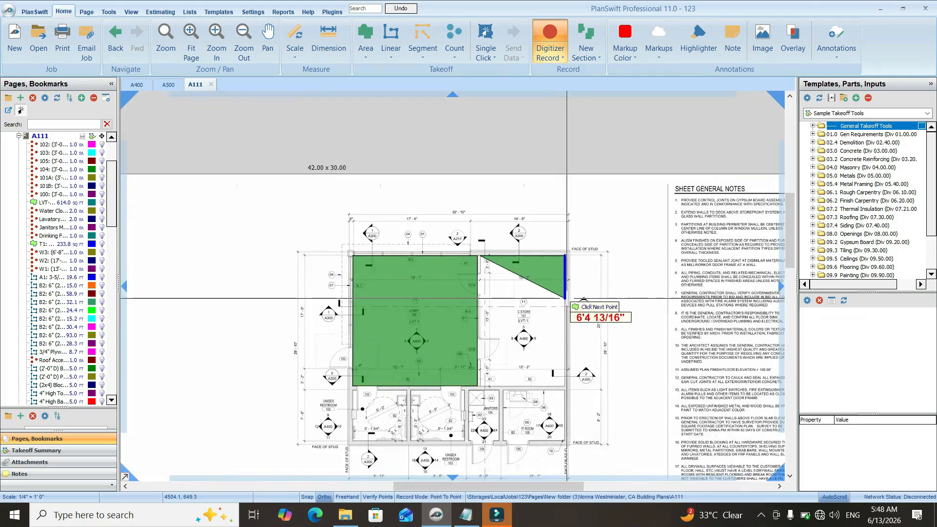
scroll(566, 299, "up", 4)
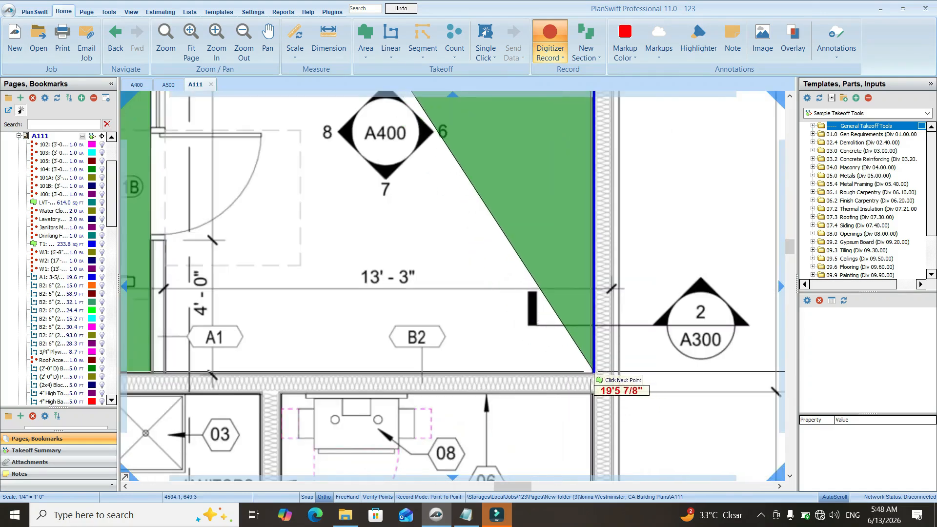
left_click(594, 372)
scroll(593, 372, "down", 3)
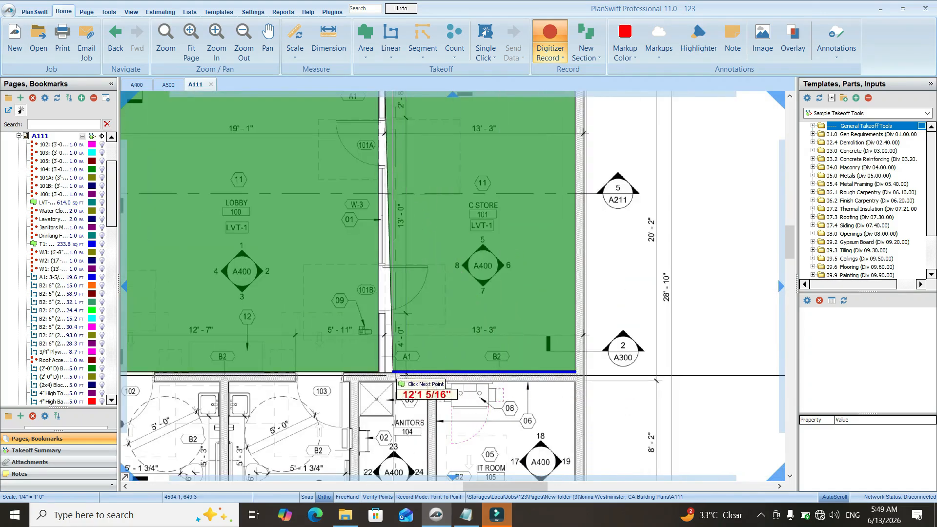
scroll(394, 373, "up", 3)
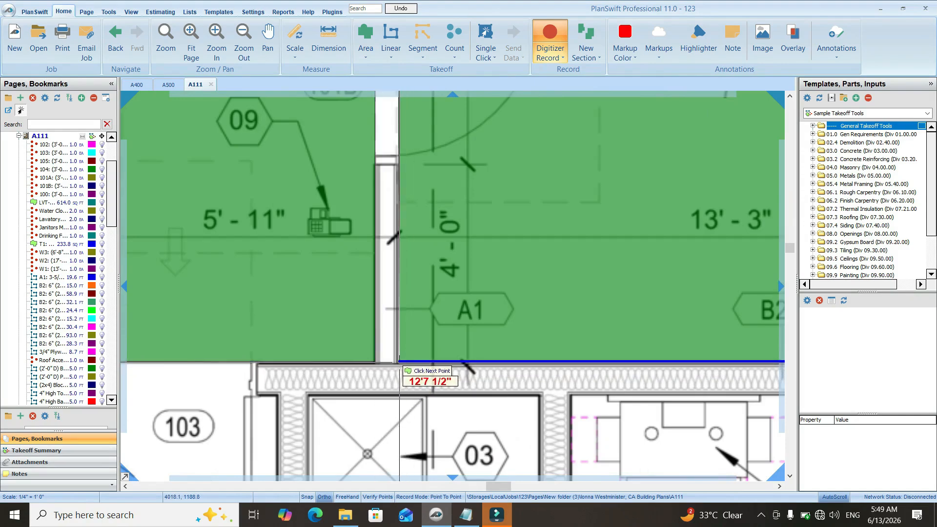
double_click(397, 363)
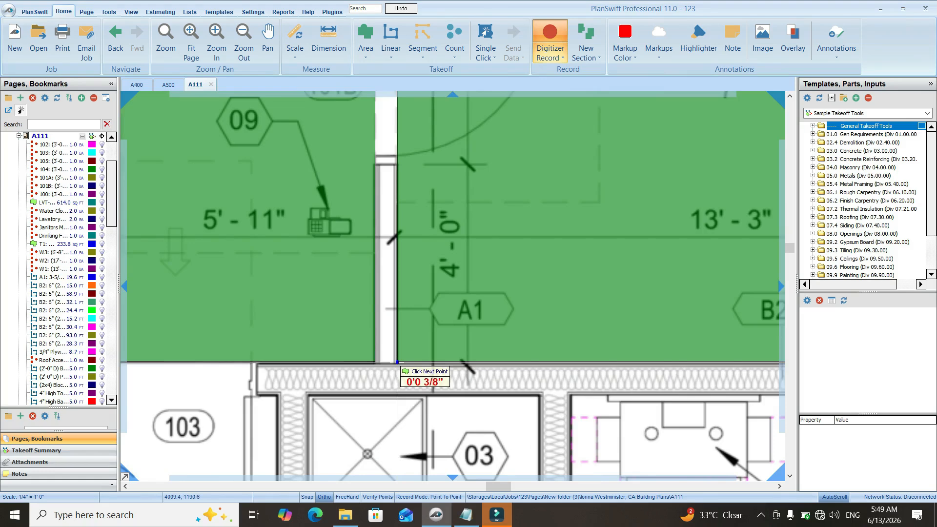
scroll(464, 265, "down", 3)
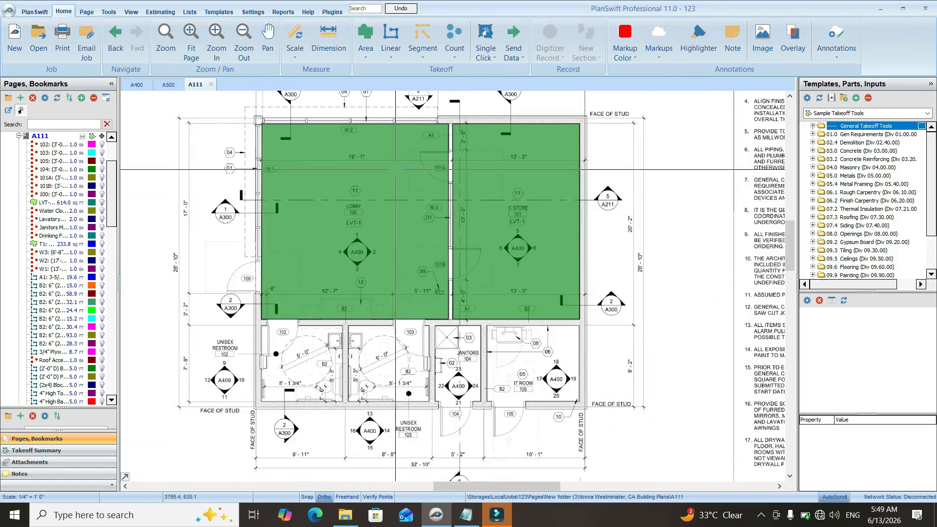
Check the lobby section's measured area, then widen the takeoff list and read the LvT1 total on sheet A111.
mouse_move(364, 200)
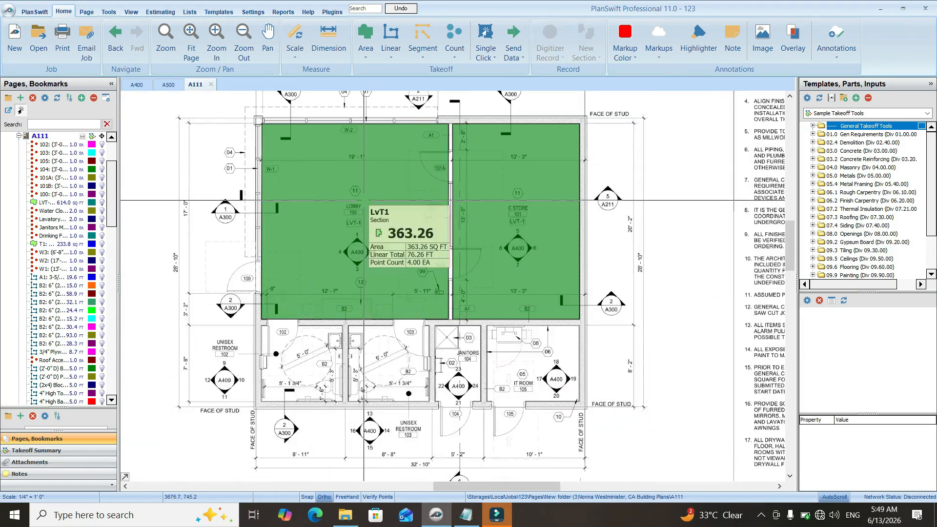
left_click_drag(118, 284, 163, 284)
scroll(78, 306, "down", 3)
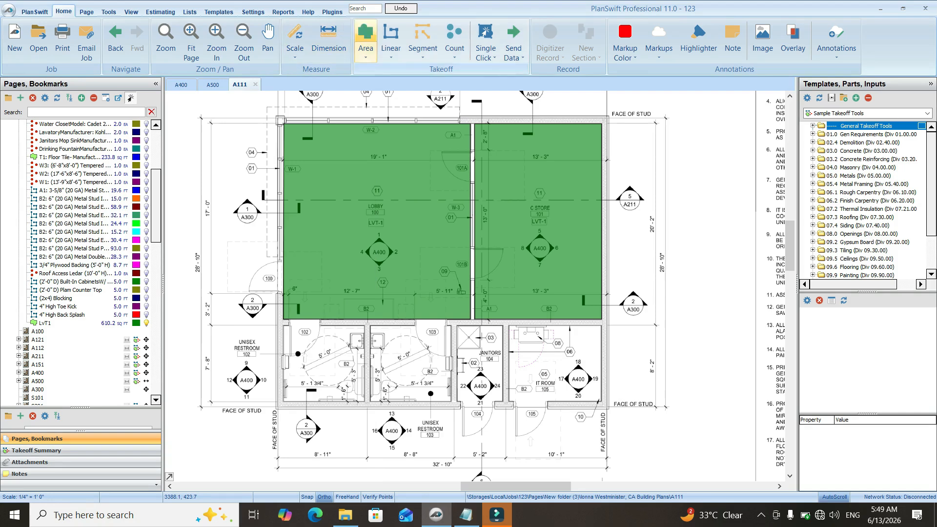
Create a solid olive area takeoff named Tile flooring and outline the floor of unisex restroom 102 through its four inner corners.
left_click(365, 39)
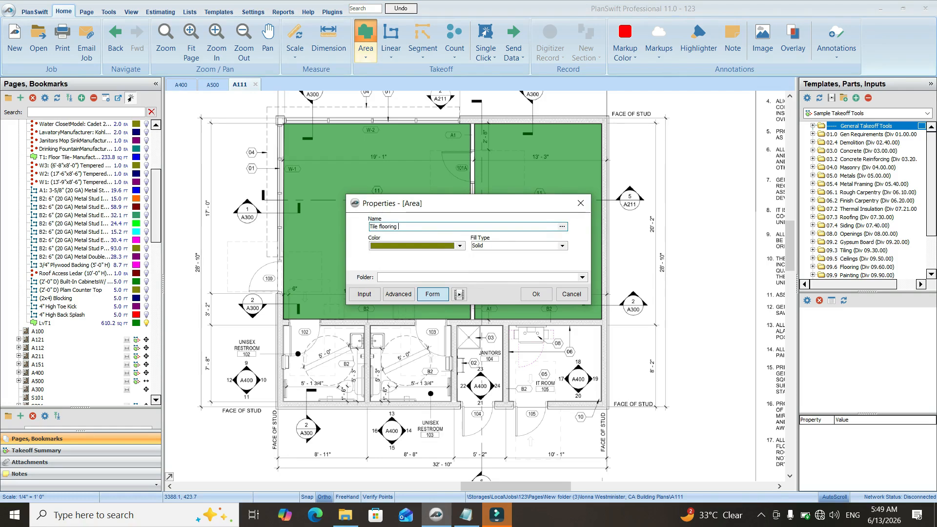
key("Return")
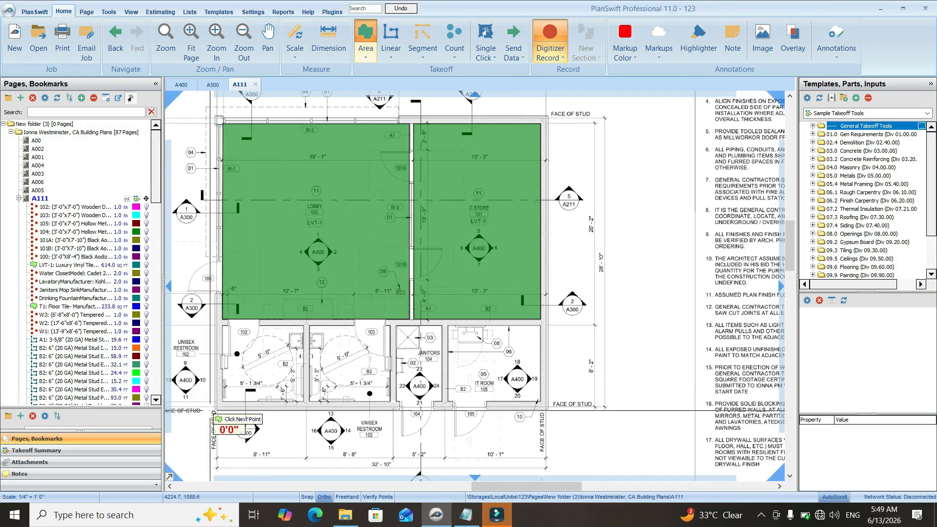
scroll(218, 410, "up", 5)
scroll(218, 404, "up", 2)
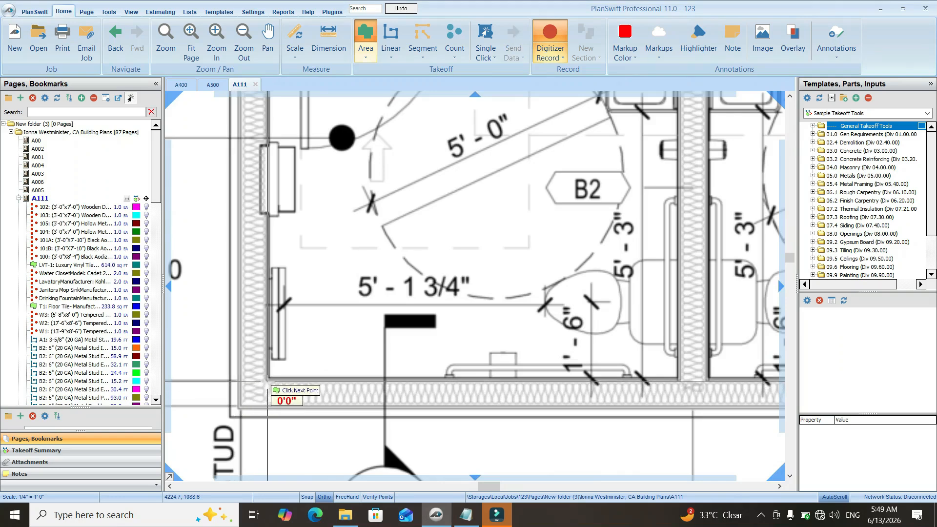
scroll(269, 379, "down", 1)
scroll(271, 168, "up", 3)
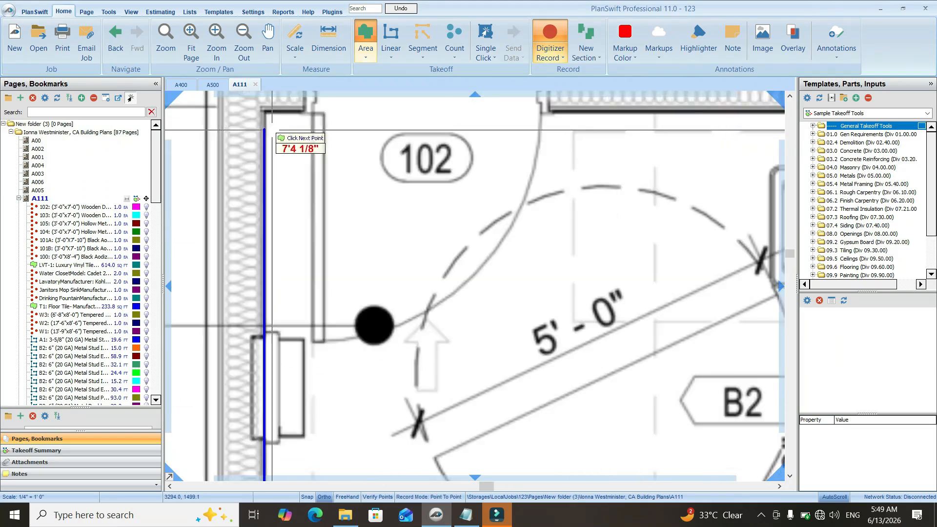
scroll(271, 141, "down", 2)
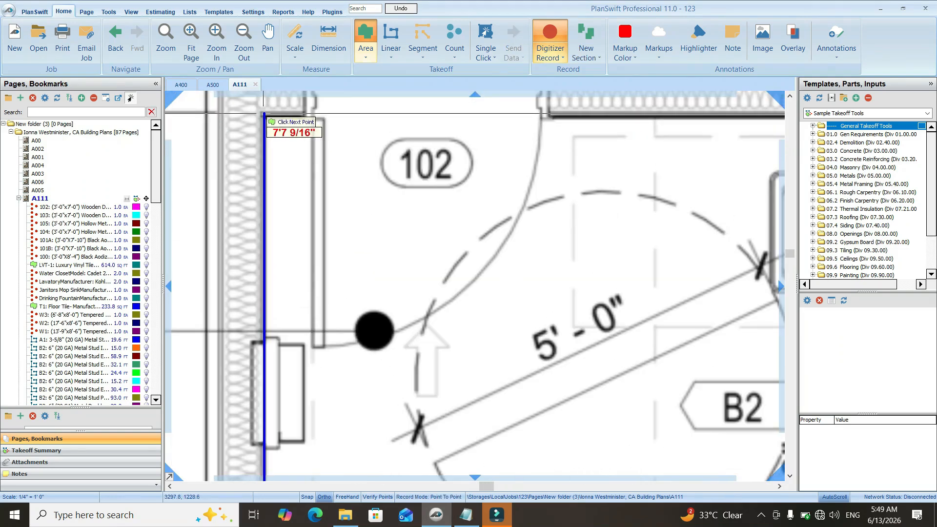
left_click(264, 113)
scroll(308, 113, "down", 2)
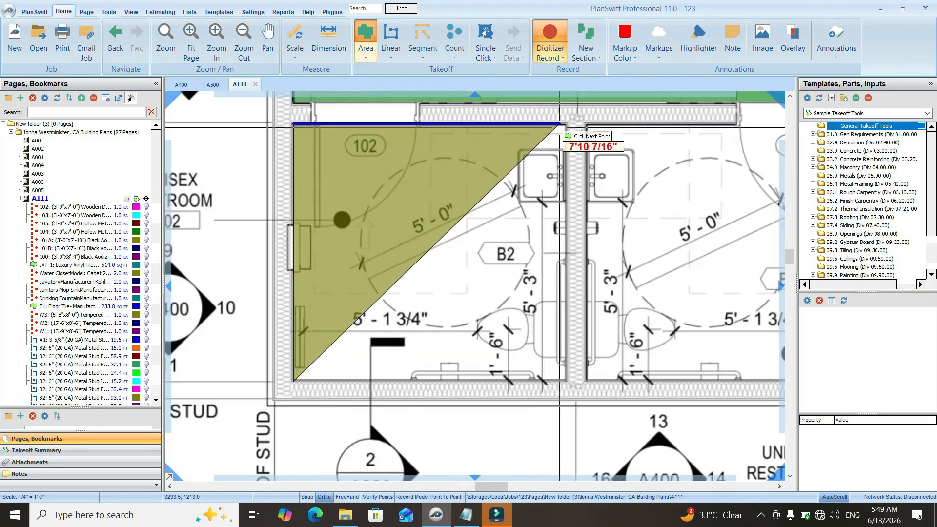
left_click(568, 124)
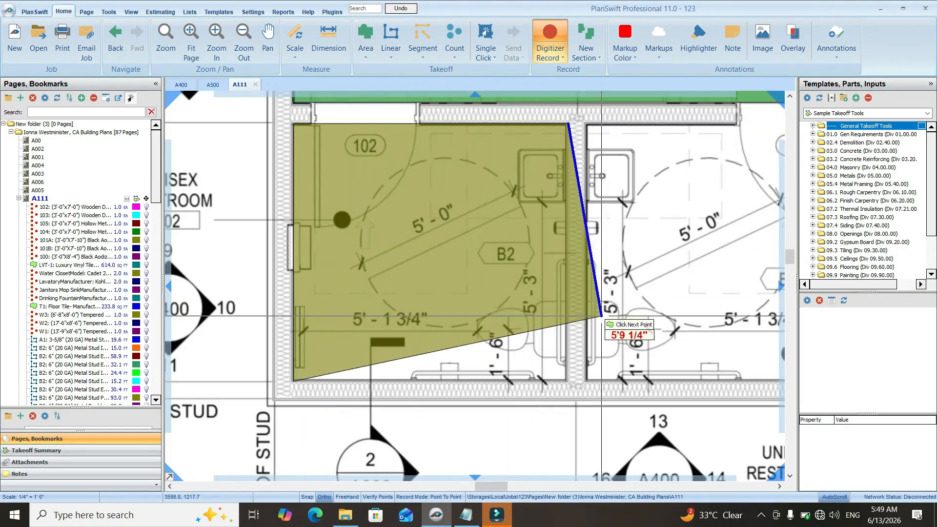
left_click(567, 381)
key("Escape")
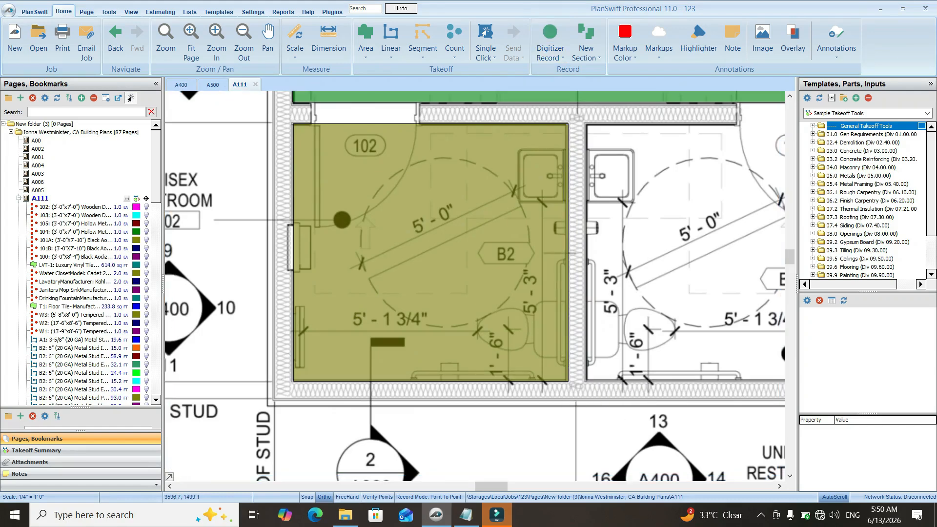
Find the Tile flooring takeoff under sheet A111 and resume recording it.
scroll(78, 389, "down", 2)
scroll(78, 390, "down", 4)
scroll(78, 398, "down", 3)
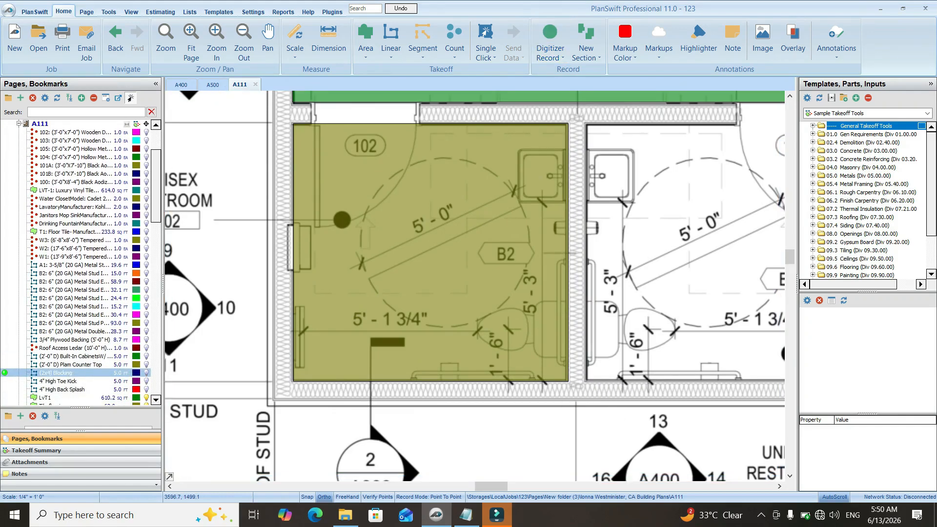
scroll(78, 356, "down", 6)
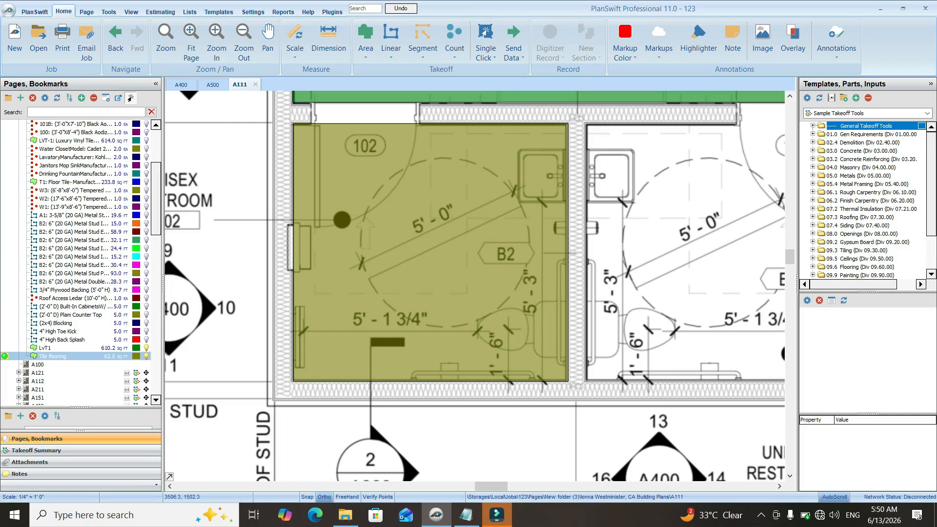
left_click(5, 356)
Outline the tile floor of unisex restroom 103 through its four inner corners and stop recording.
scroll(450, 373, "down", 3)
scroll(451, 371, "up", 4)
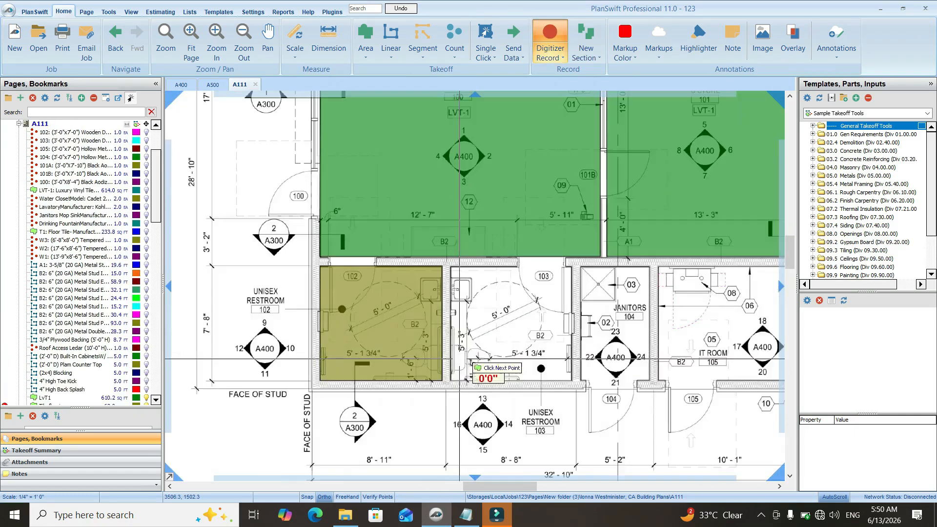
scroll(451, 373, "up", 3)
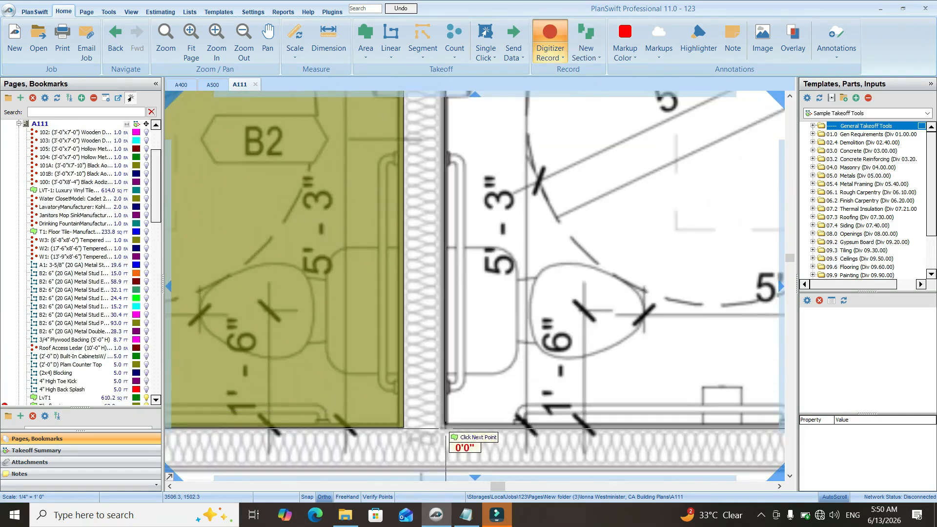
scroll(448, 420, "down", 1)
scroll(442, 220, "down", 3)
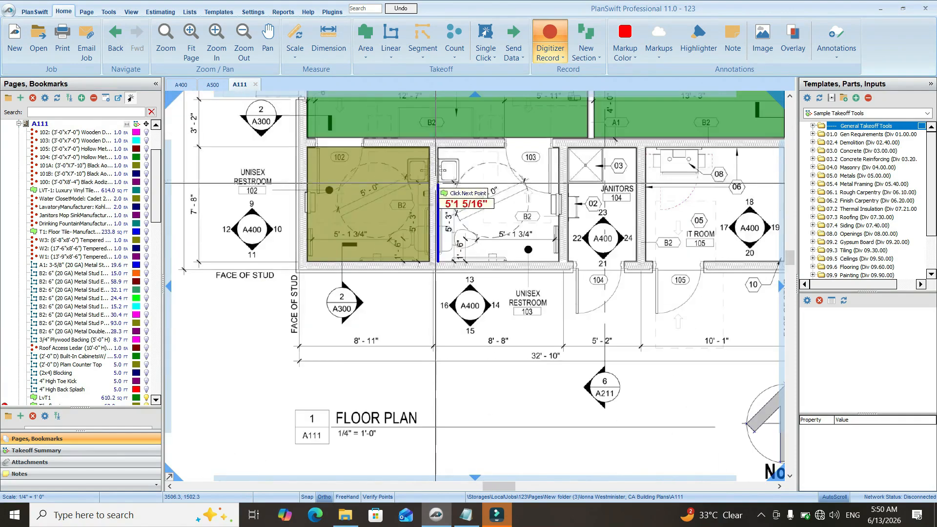
scroll(438, 153, "up", 2)
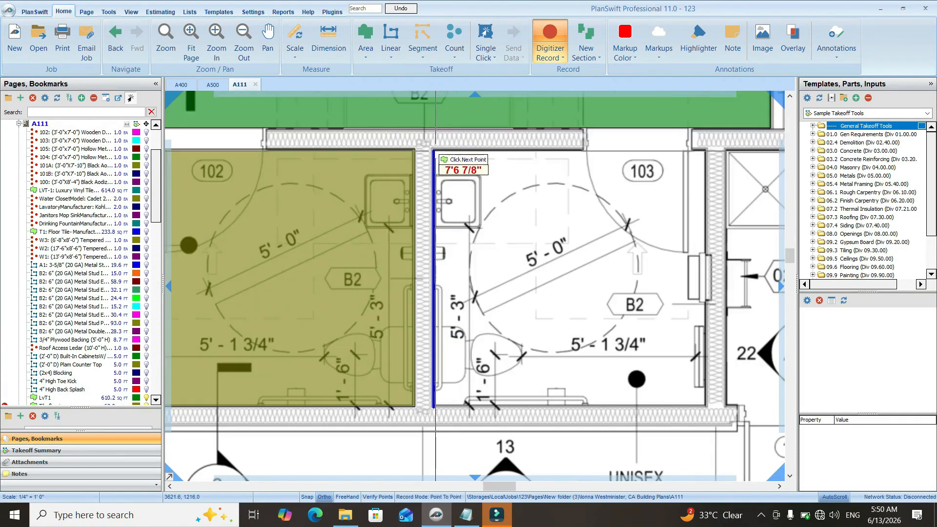
left_click(434, 149)
left_click(707, 149)
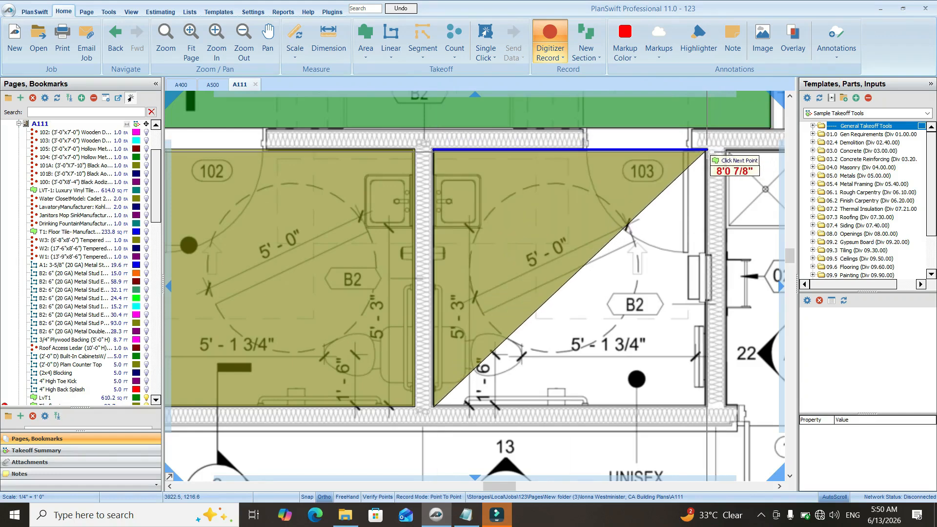
left_click(708, 406)
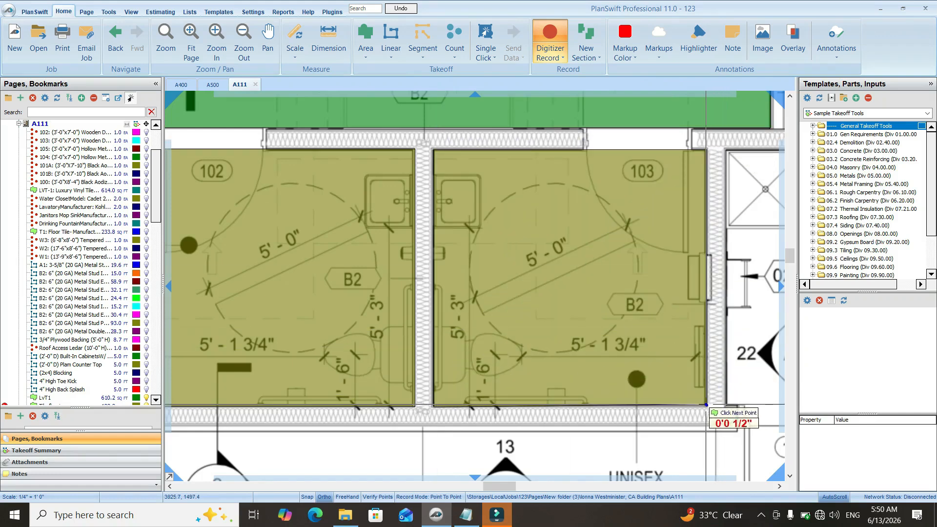
key("Escape")
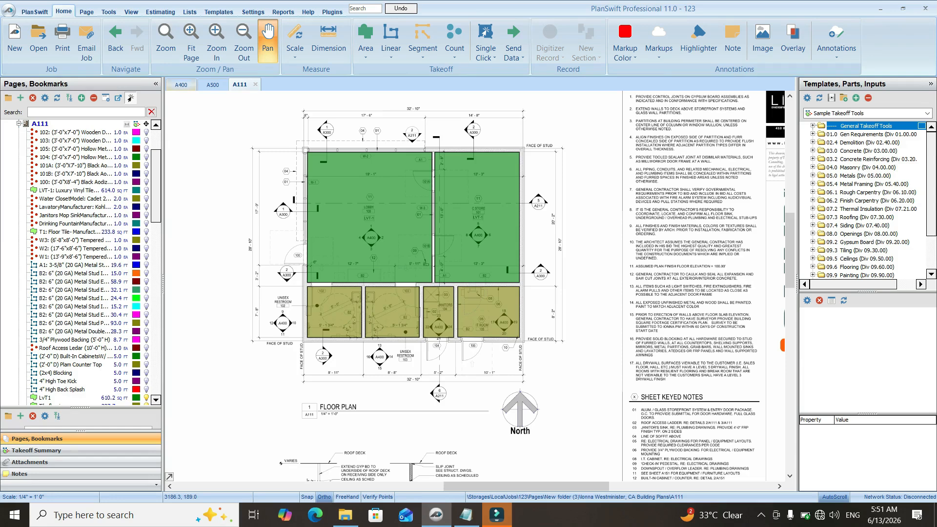
Examine the base board tags on sheet A400's customer lounge elevations, then look them up in sheet A500's finish schedule.
left_click(182, 85)
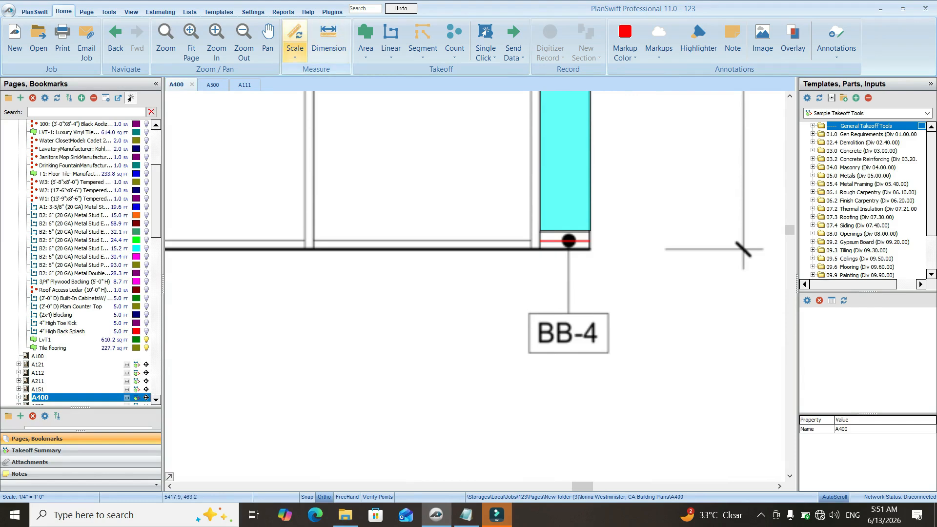
scroll(684, 320, "down", 3)
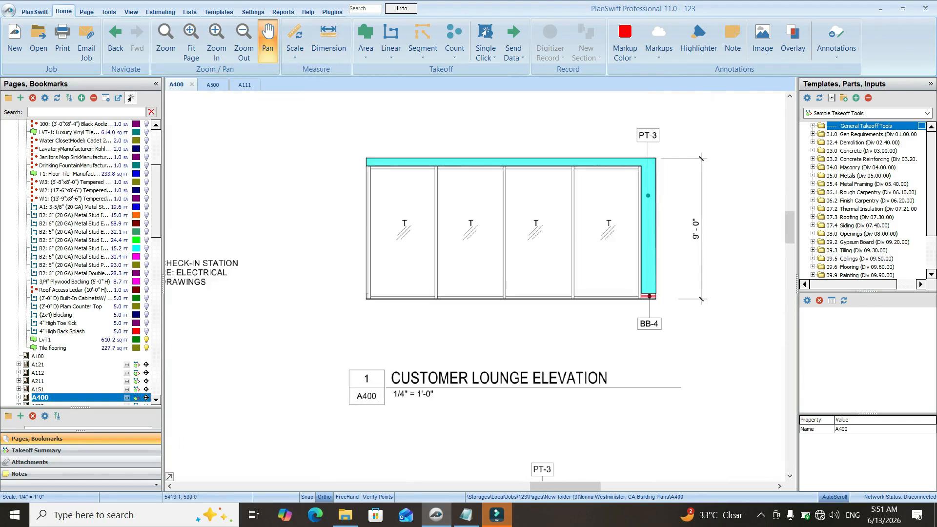
scroll(603, 286, "down", 2)
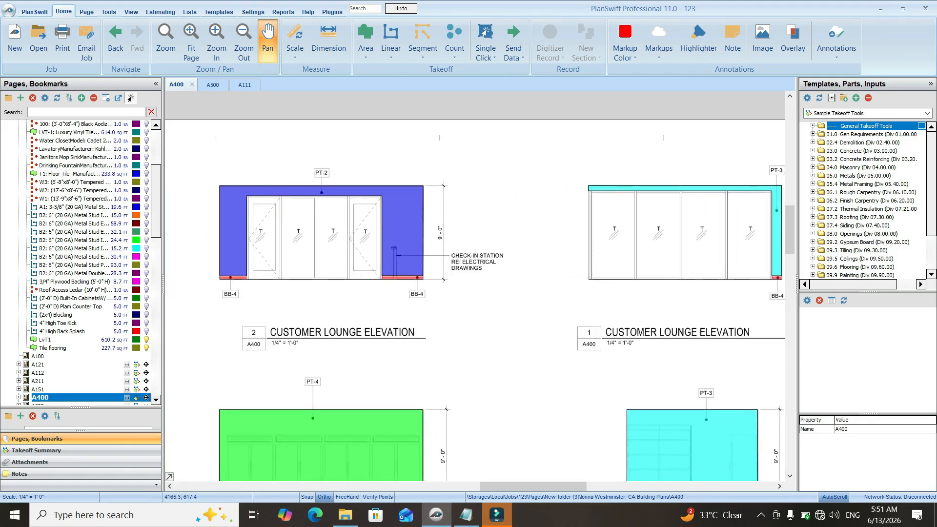
scroll(414, 294, "up", 3)
scroll(744, 241, "down", 5)
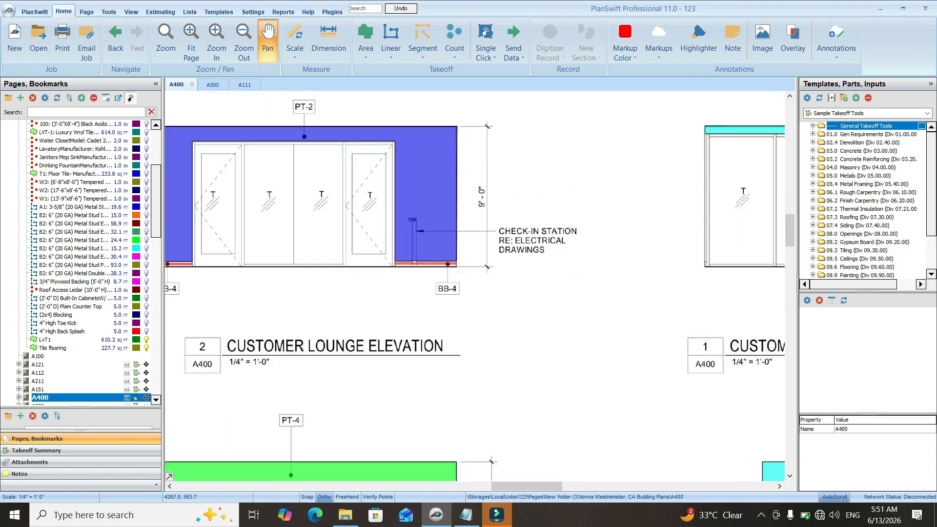
left_click_drag(559, 251, 642, 242)
scroll(423, 246, "up", 3)
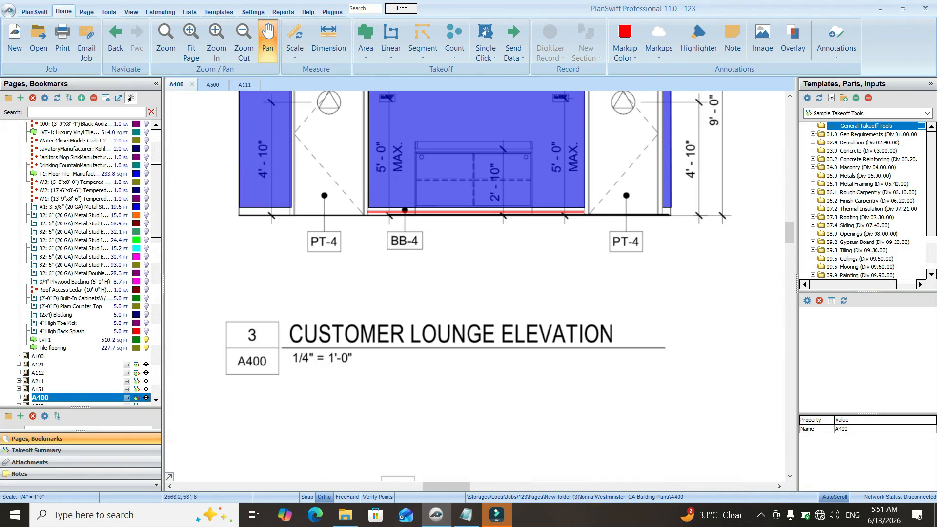
scroll(595, 217, "down", 4)
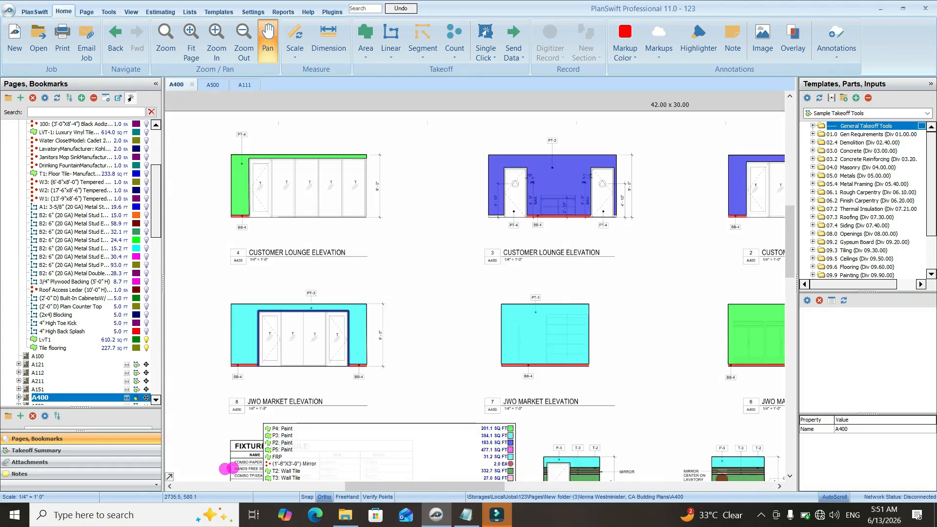
scroll(242, 245, "up", 4)
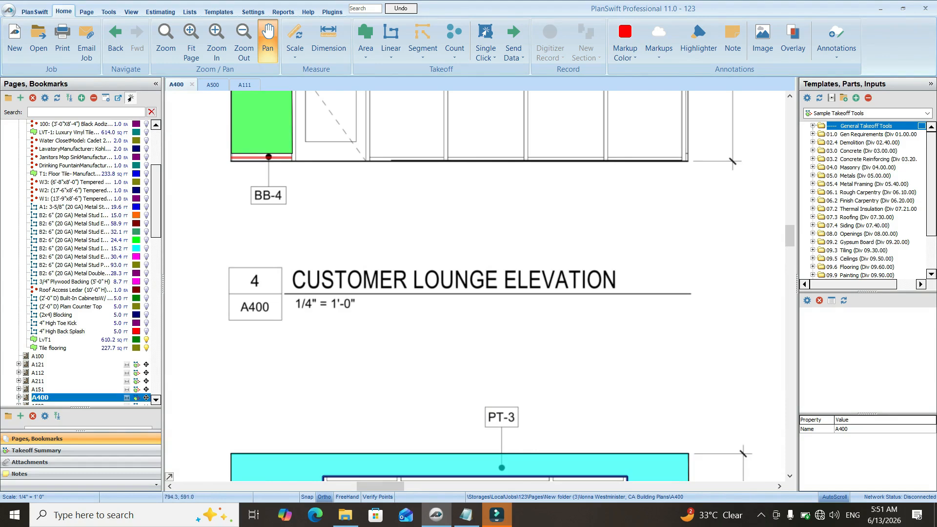
left_click(213, 84)
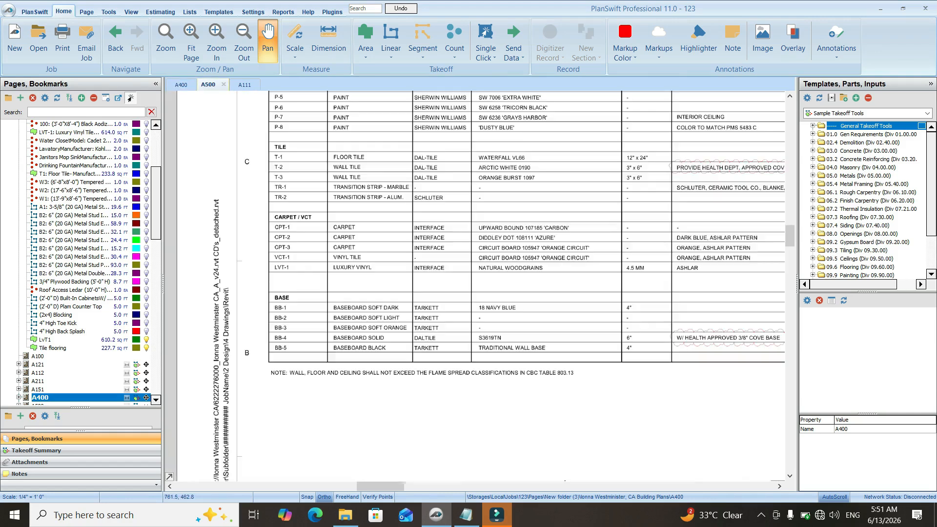
Return to sheet A111 and create a solid dark blue linear takeoff named Base board 4, with Model and Manufactureer on separate lines.
left_click(244, 84)
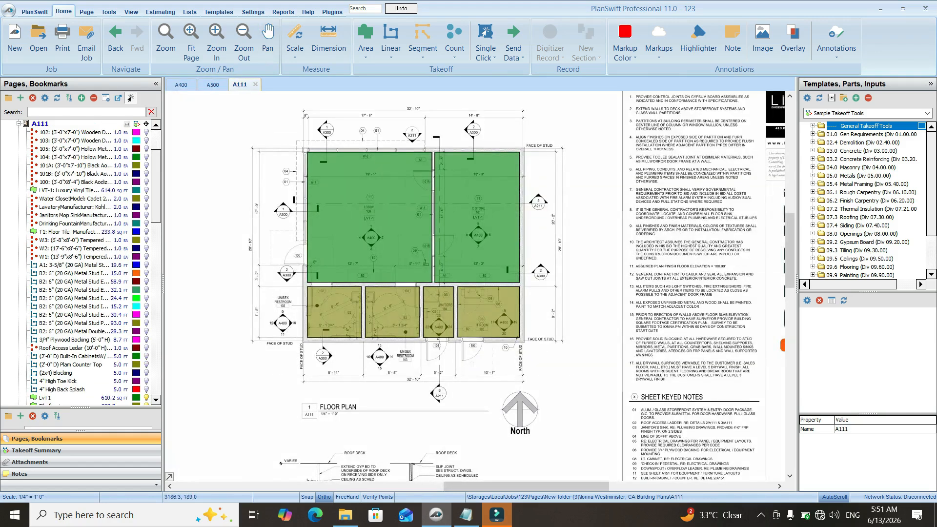
scroll(296, 164, "up", 1)
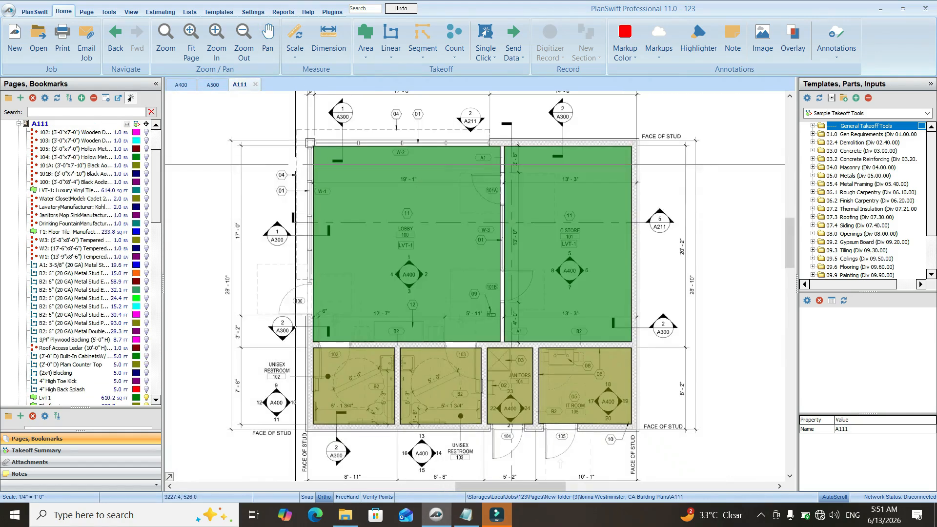
scroll(78, 256, "down", 2)
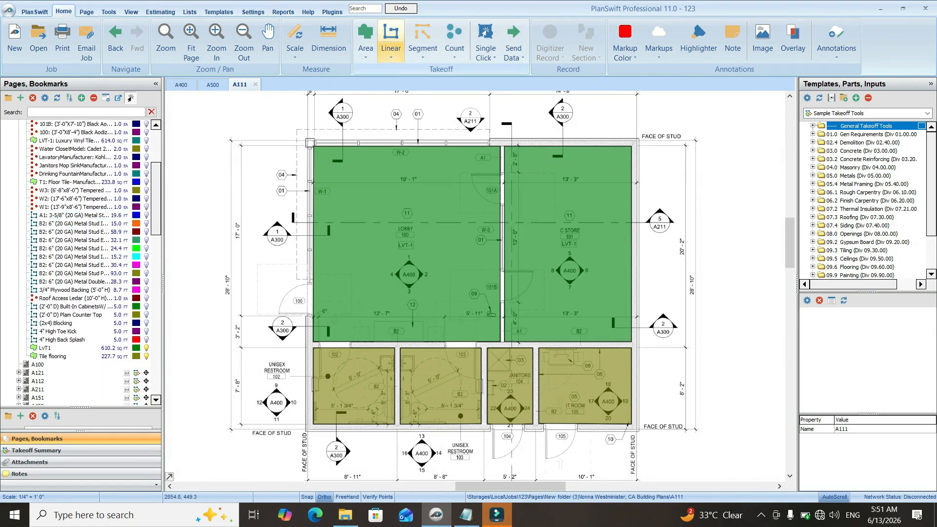
left_click(391, 41)
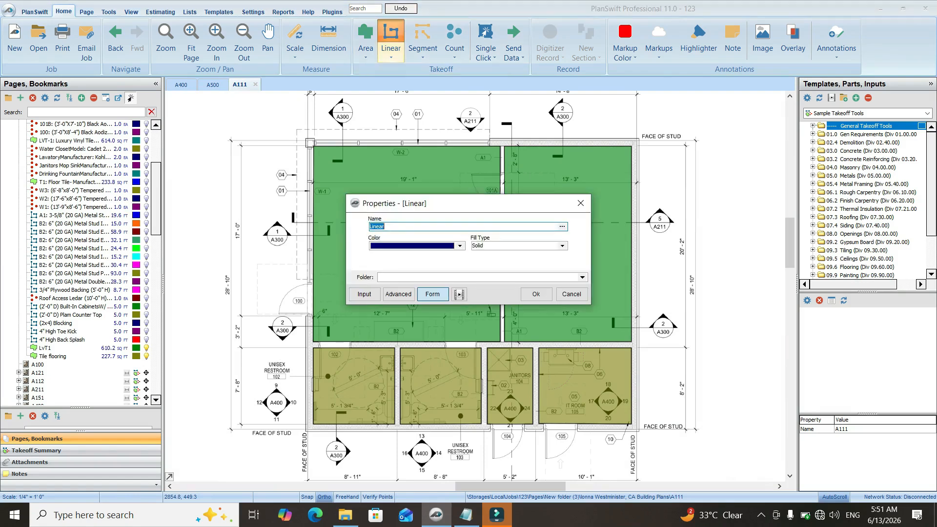
key("BackSpace")
type("Base board 4")
left_click(562, 227)
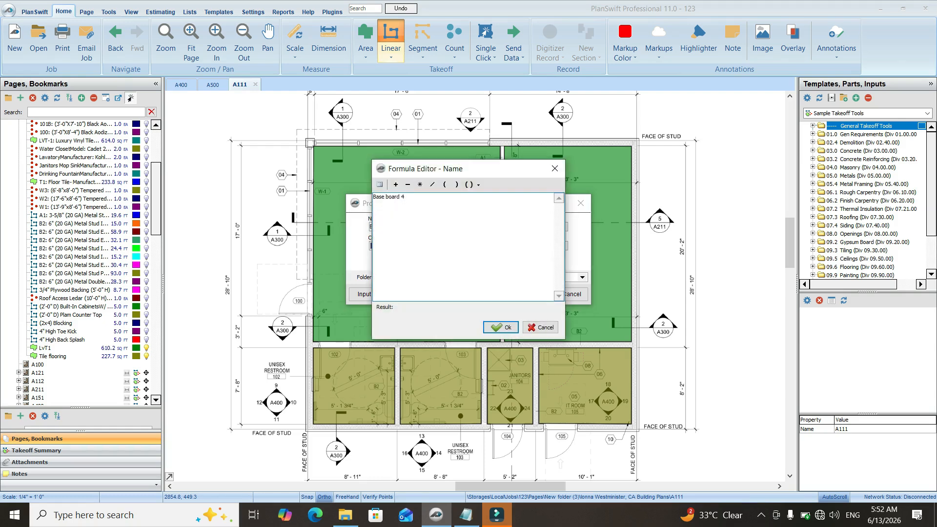
type("Model")
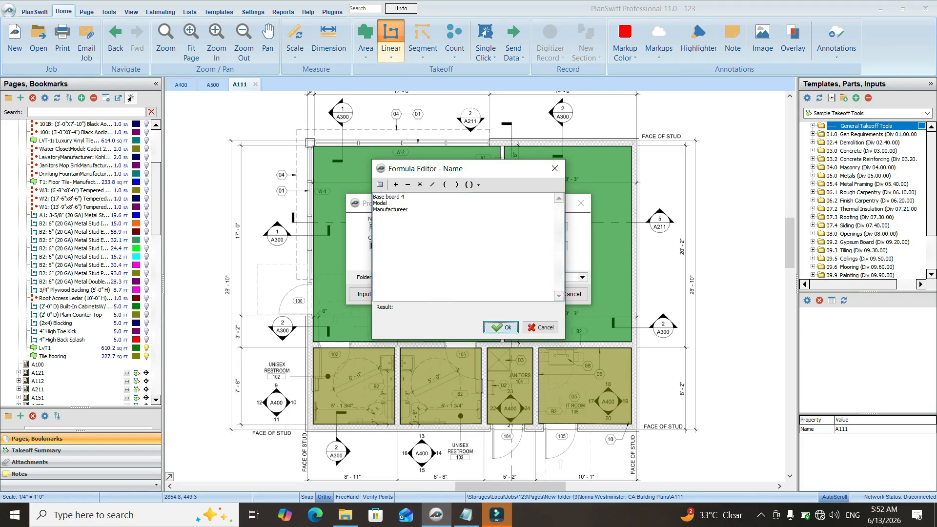
left_click(501, 327)
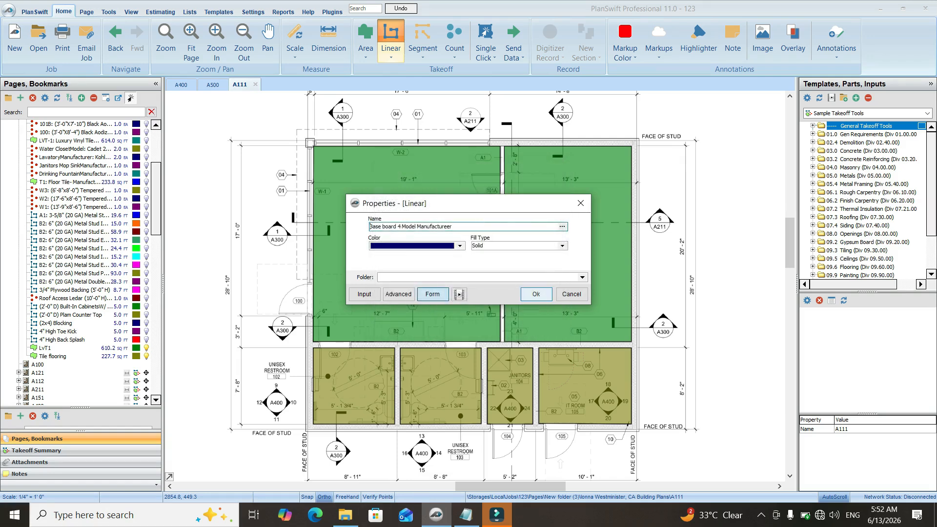
left_click(536, 294)
Trace the lobby's base board from its northwest corner along the north and east walls to door 103's east jamb, ending the run there.
scroll(388, 132, "down", 3)
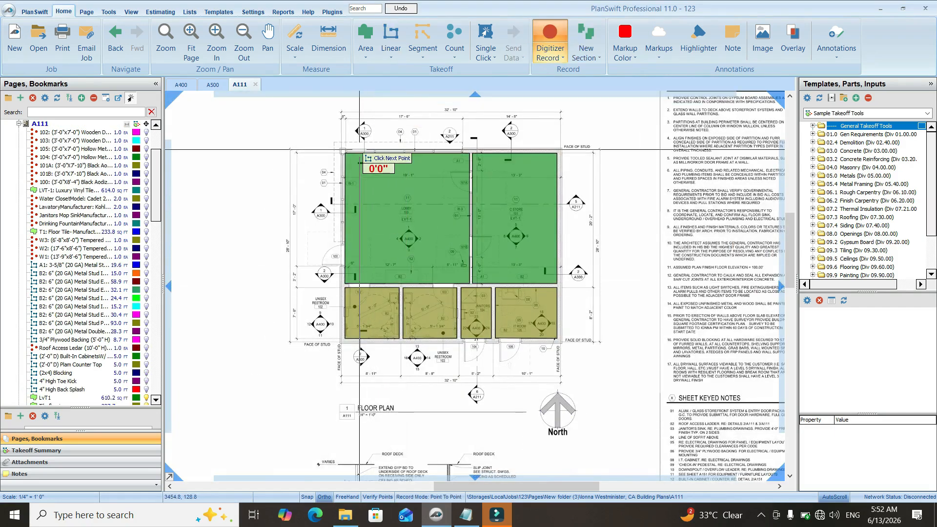
scroll(349, 152, "up", 5)
scroll(292, 166, "up", 2)
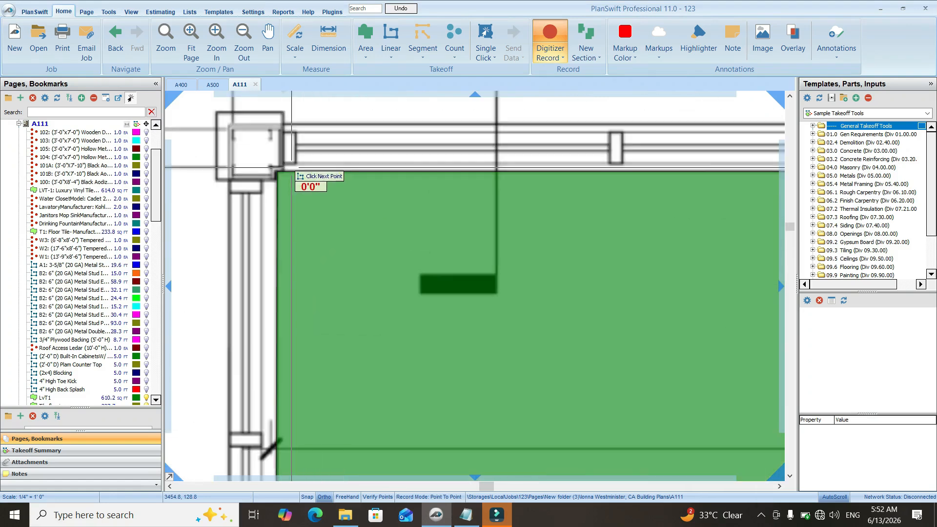
left_click(278, 174)
scroll(414, 175, "down", 3)
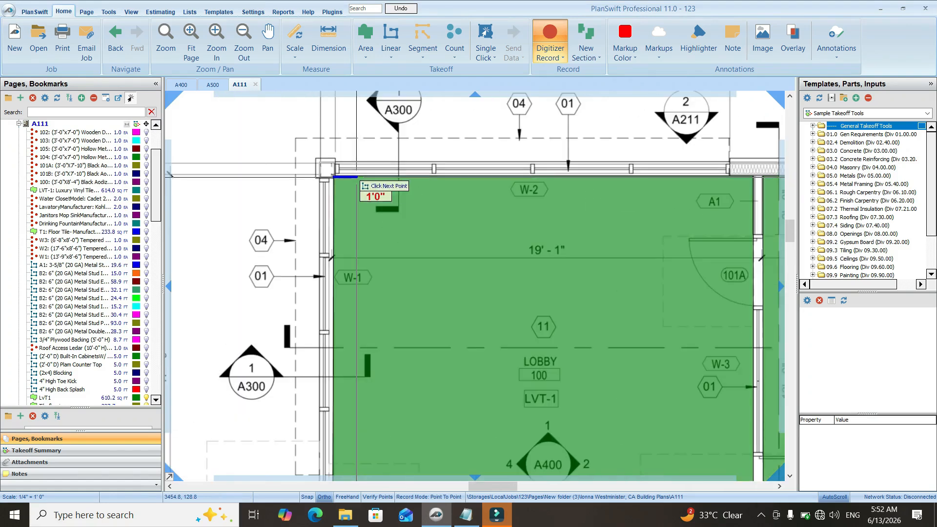
scroll(589, 167, "up", 4)
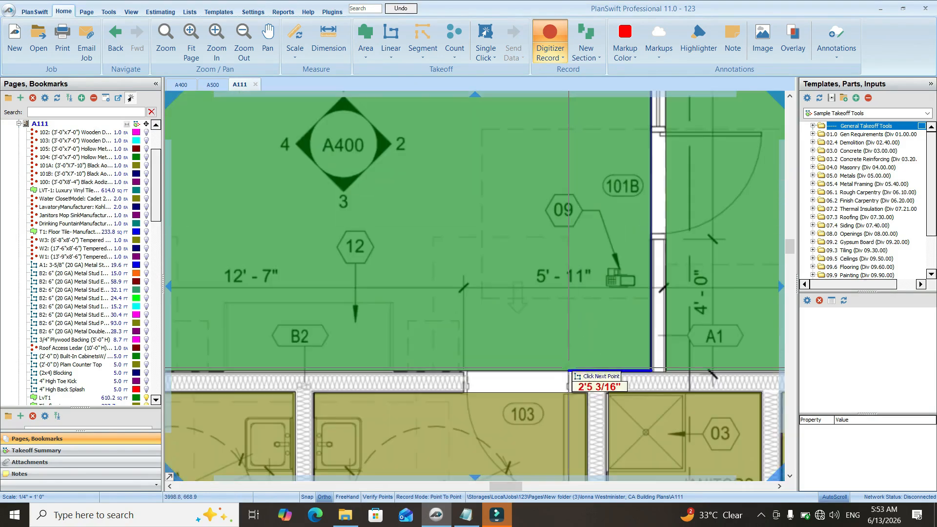
double_click(570, 371)
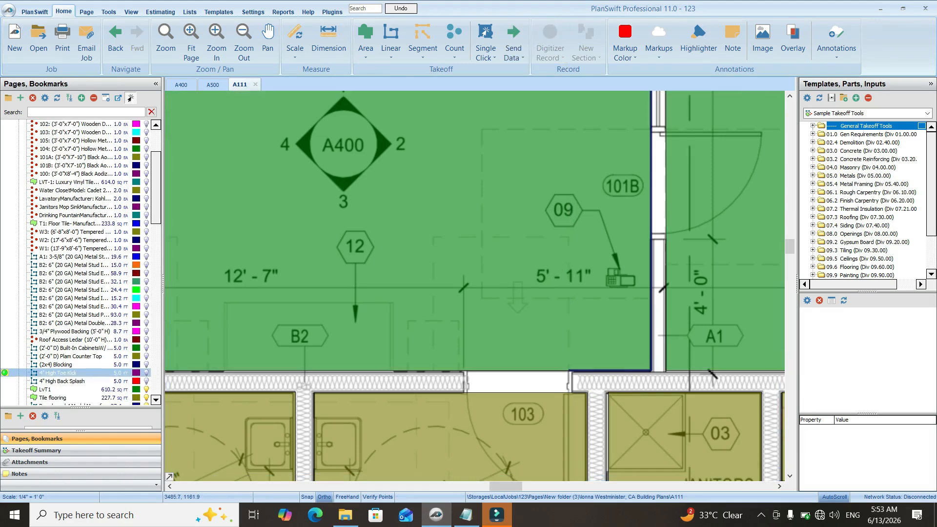
Resume the base board takeoff and trace from door 103's west jamb along the lobby's south wall, then up the west wall to door 100.
left_click(53, 381)
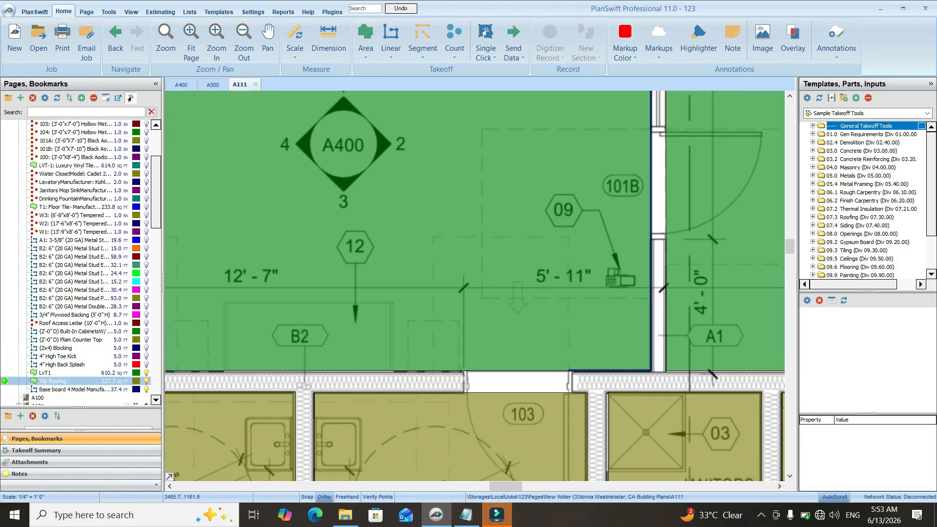
left_click(73, 390)
left_click(468, 373)
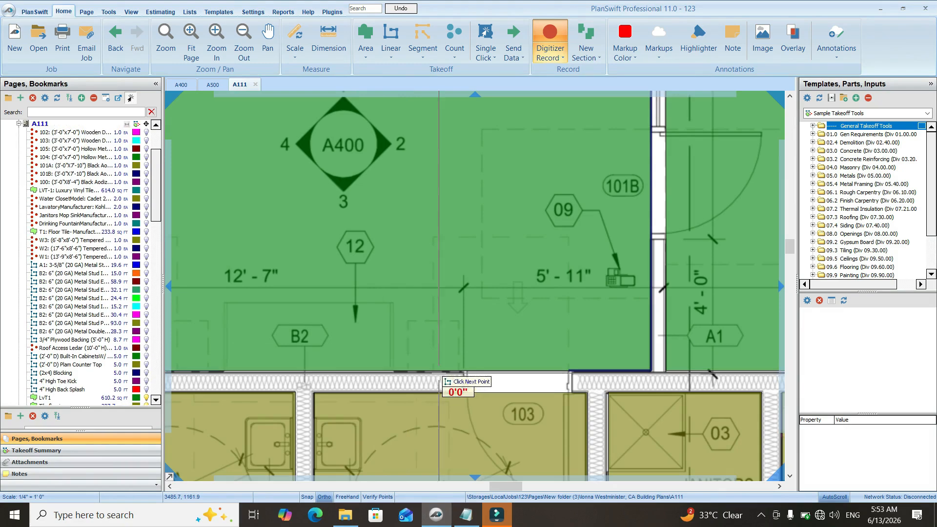
scroll(467, 373, "down", 5)
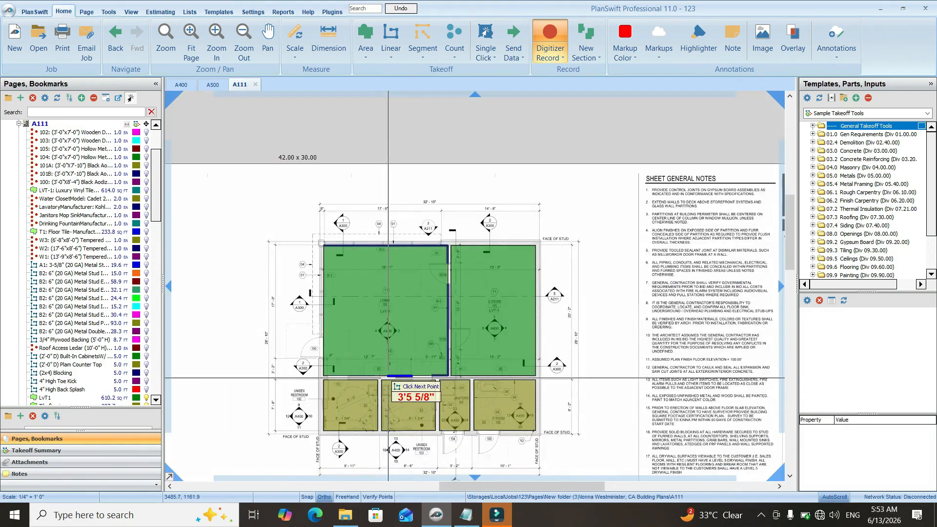
scroll(342, 377, "up", 5)
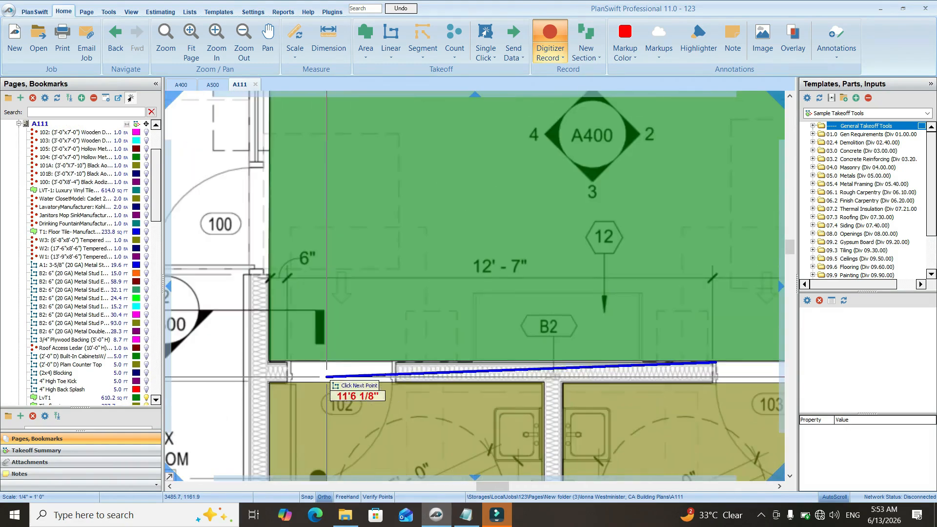
left_click(270, 363)
scroll(270, 364, "down", 3)
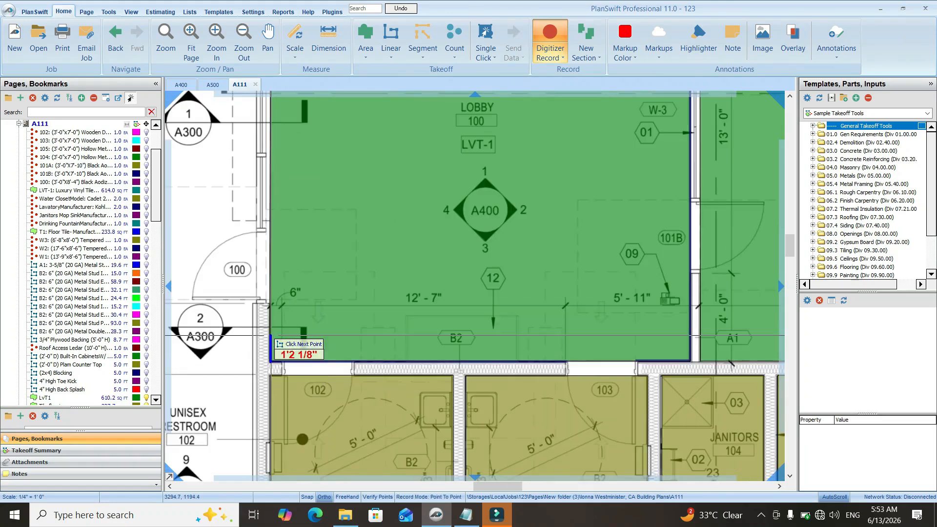
scroll(271, 310, "up", 5)
double_click(273, 303)
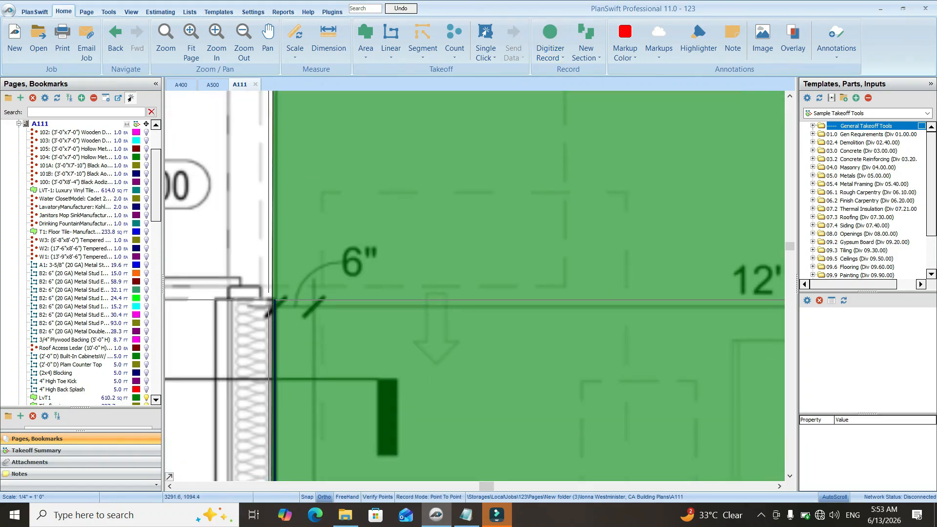
Resume the base board takeoff and trace from door 100's north jamb up the lobby's west wall to its northwest corner, ending the run.
scroll(78, 337, "down", 2)
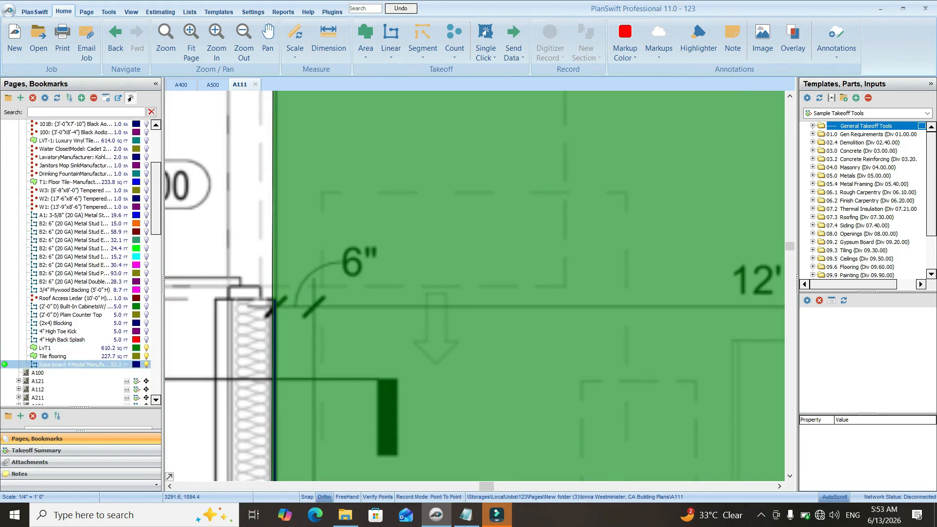
left_click(4, 365)
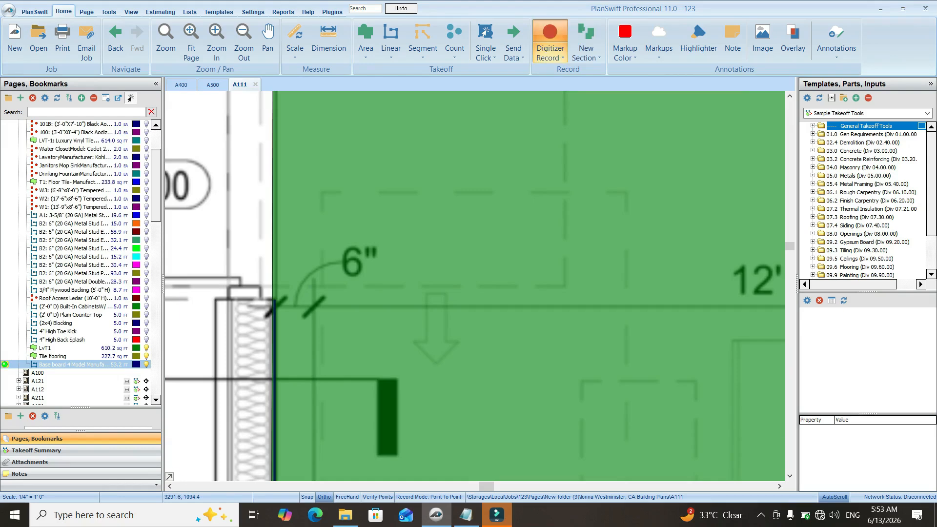
scroll(347, 307, "down", 4)
scroll(332, 253, "up", 3)
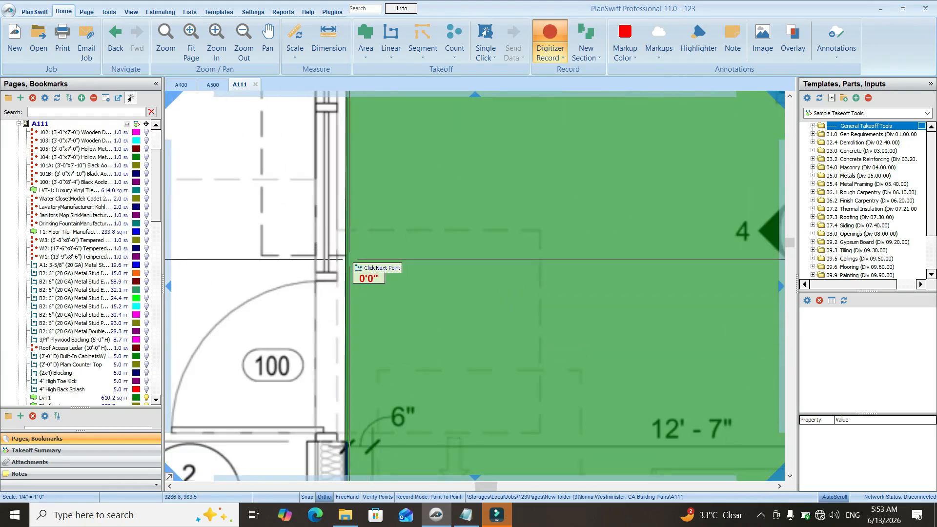
left_click(348, 254)
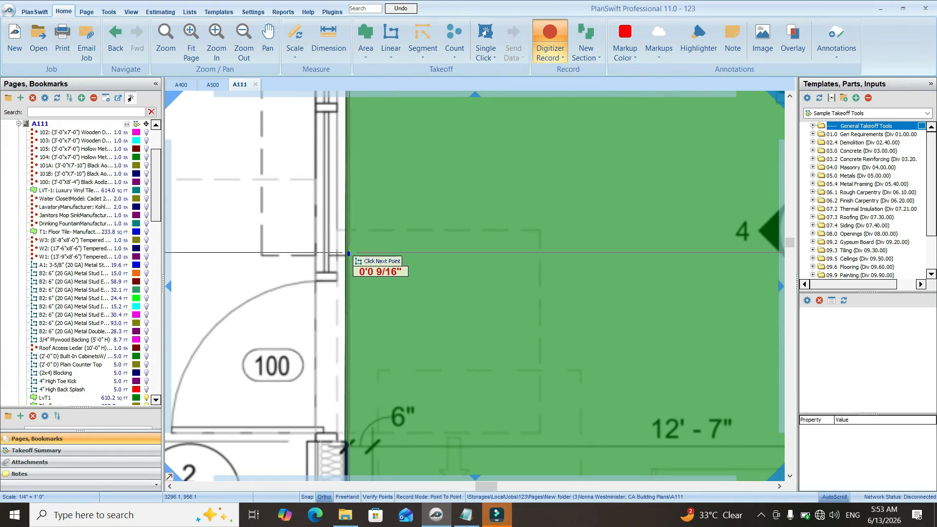
scroll(349, 254, "down", 3)
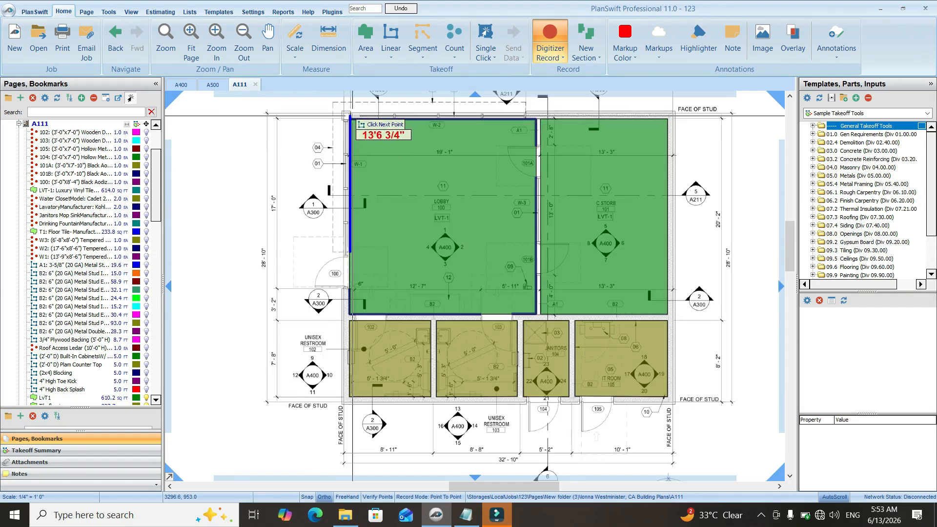
scroll(349, 126, "up", 4)
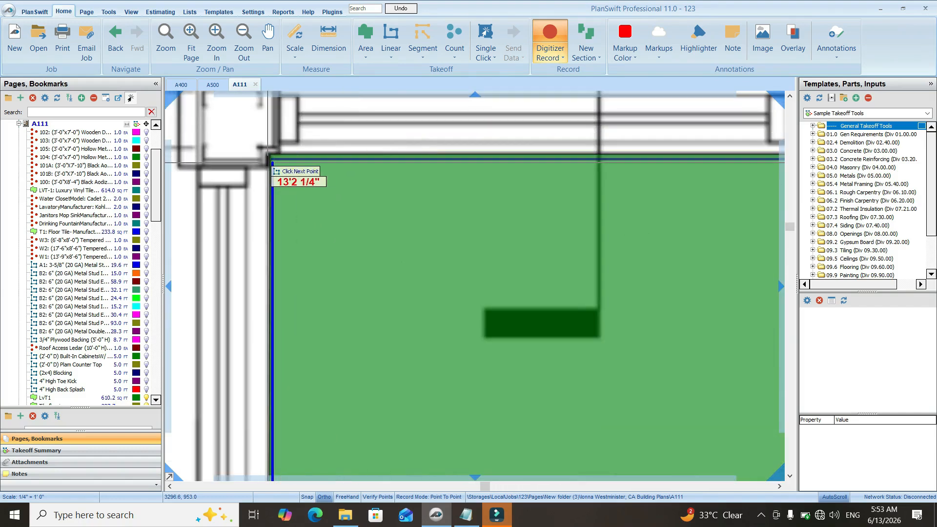
left_click(274, 158)
key("Escape")
scroll(377, 199, "down", 5)
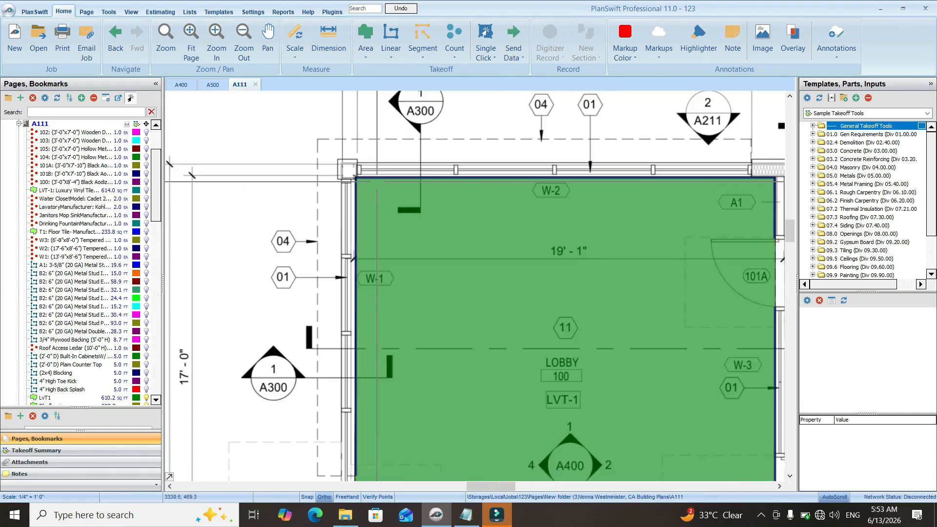
Resume the base board takeoff in the C Store, tracing from door 101B's south jamb along the south wall and up the east wall.
left_click(268, 44)
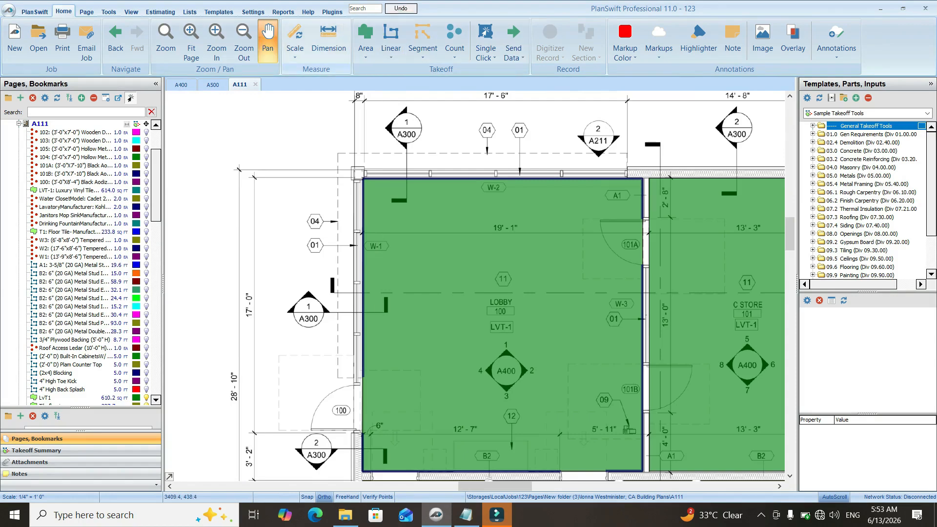
left_click_drag(532, 278, 479, 239)
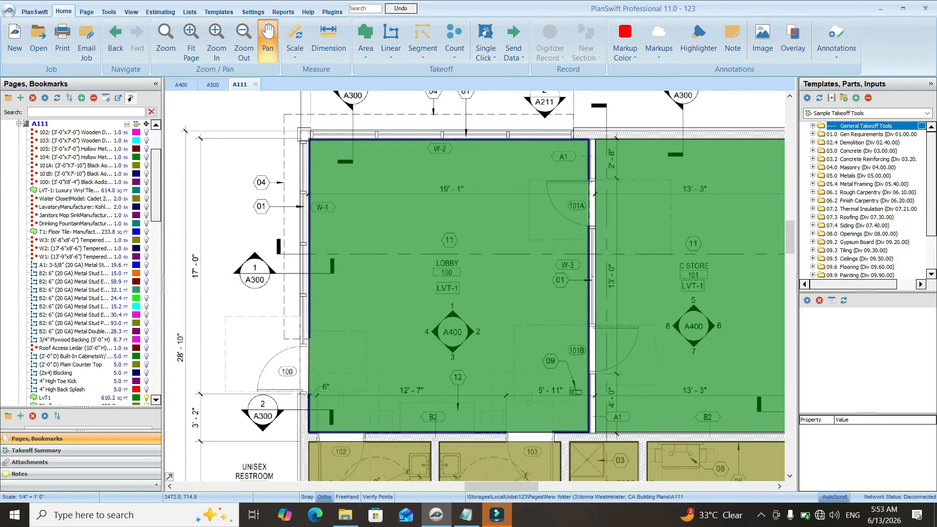
scroll(377, 243, "down", 2)
left_click_drag(377, 243, 354, 247)
scroll(452, 249, "up", 2)
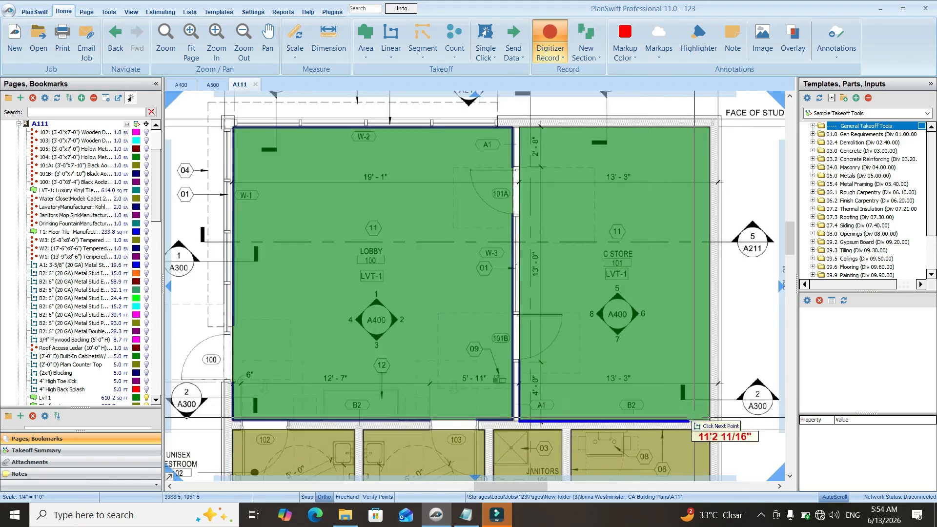
scroll(731, 421, "up", 3)
left_click(665, 432)
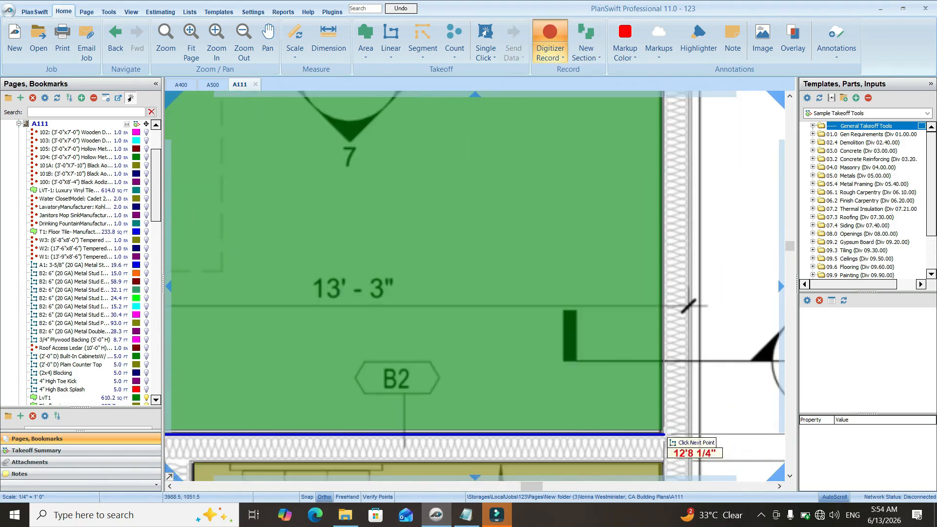
scroll(664, 432, "down", 3)
scroll(666, 137, "up", 3)
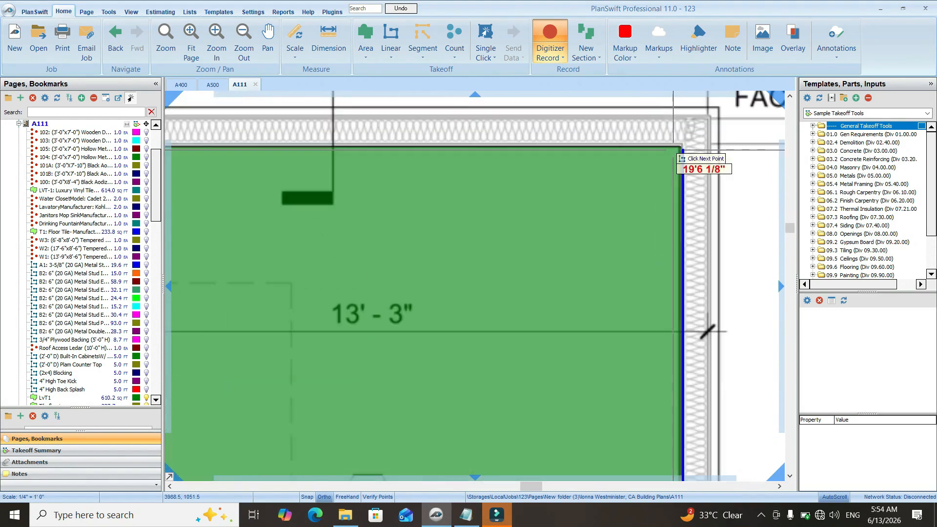
left_click(683, 147)
Continue the base board along the C Store's north wall and down its west wall to door 101A's north jamb, ending the run there.
scroll(683, 146, "down", 3)
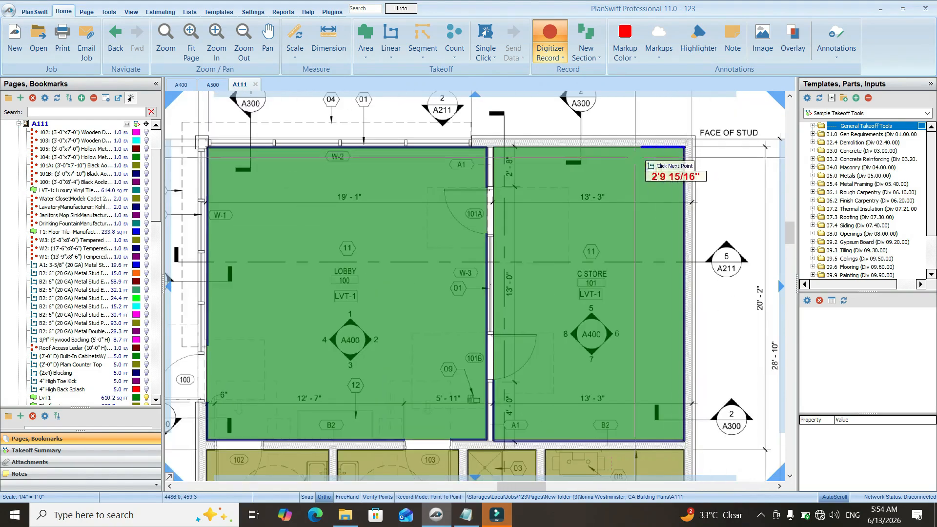
scroll(503, 143, "up", 3)
scroll(503, 143, "up", 2)
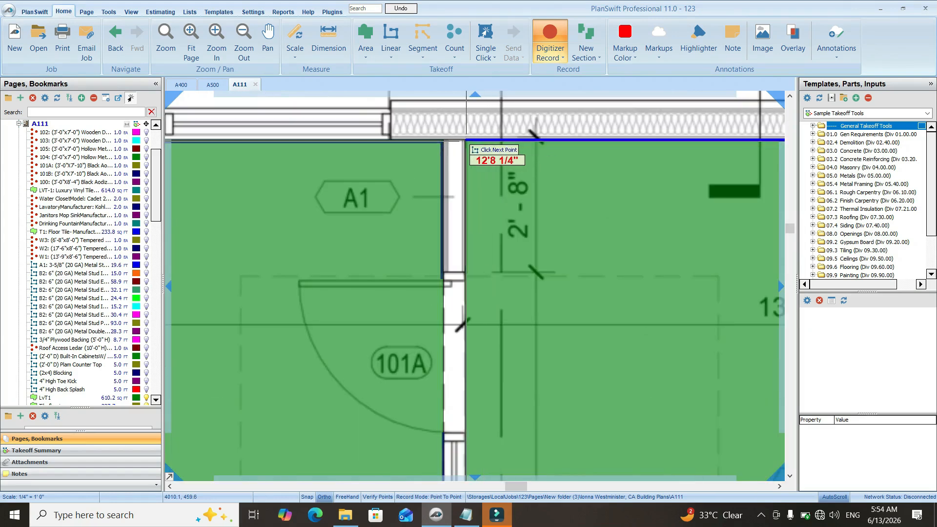
left_click(466, 141)
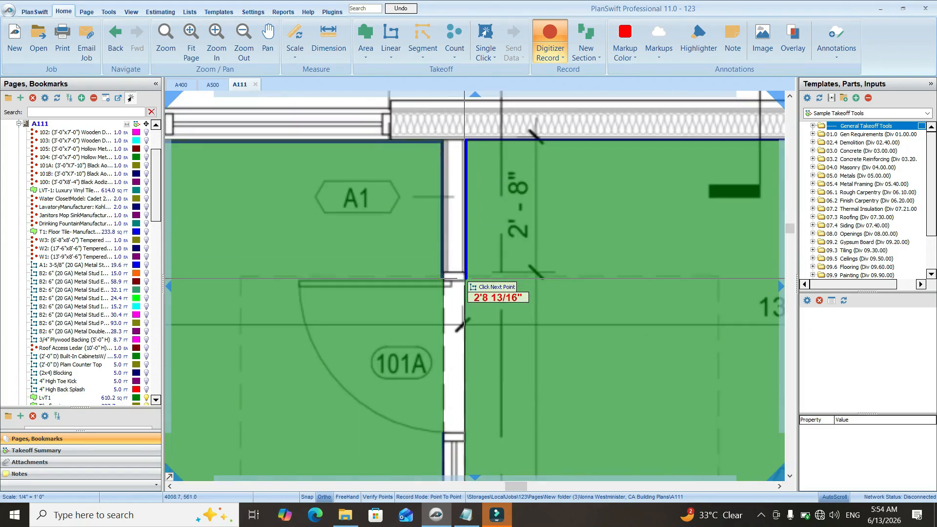
left_click(465, 277)
key("Escape")
scroll(525, 168, "down", 5)
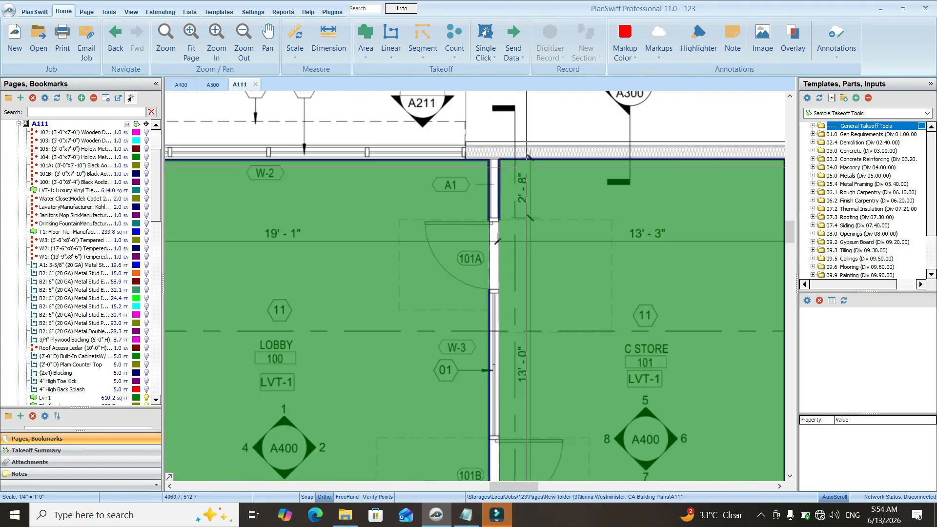
scroll(526, 175, "up", 2)
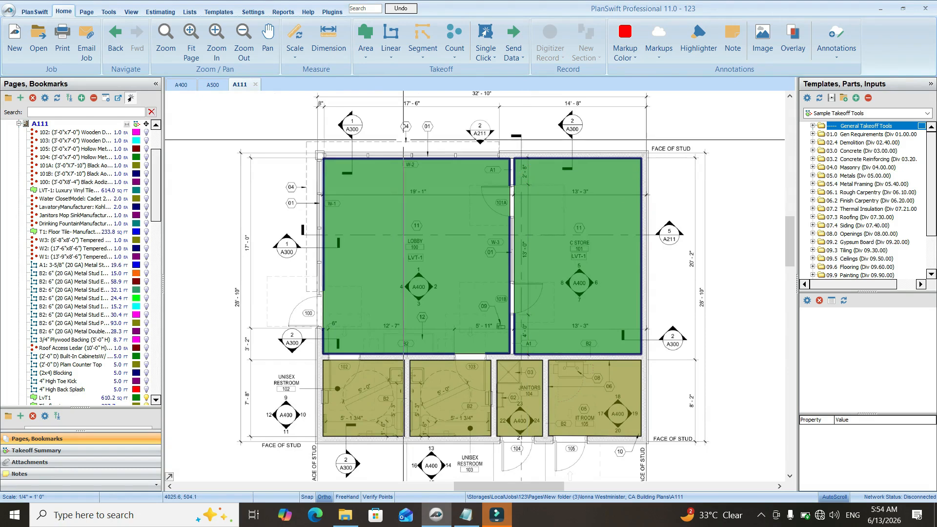
Check sheet A500's base schedule, then examine the base board tags on sheet A400's customer lounge and JWO market elevations.
left_click(212, 85)
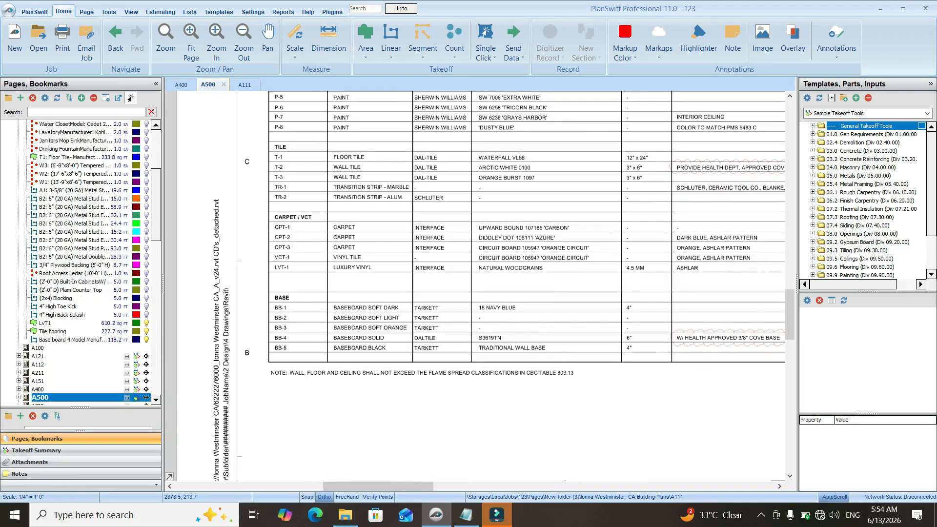
left_click(181, 85)
scroll(321, 259, "down", 3)
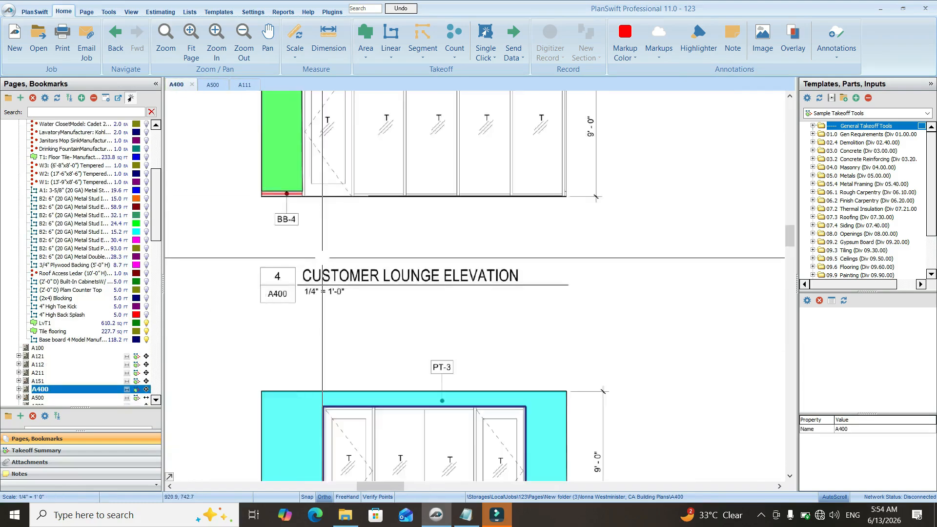
scroll(322, 448, "up", 3)
scroll(331, 278, "down", 3)
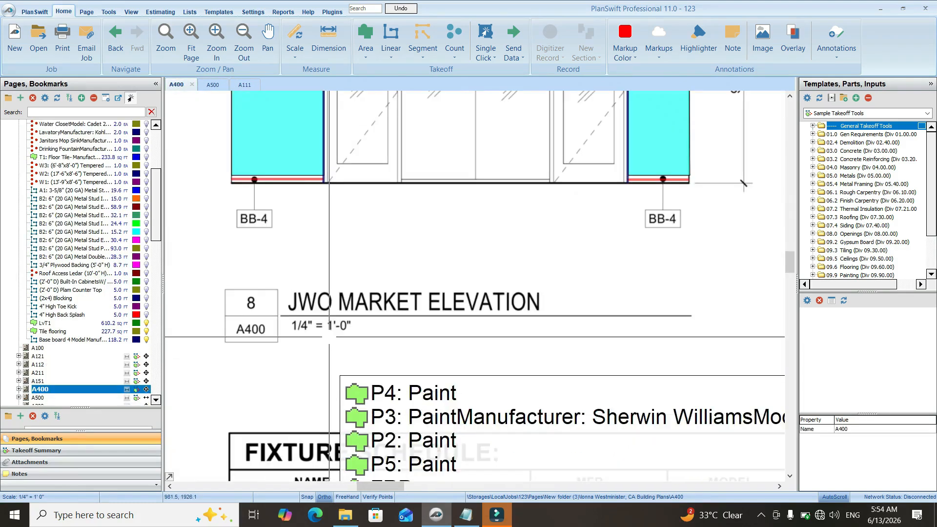
scroll(332, 278, "down", 3)
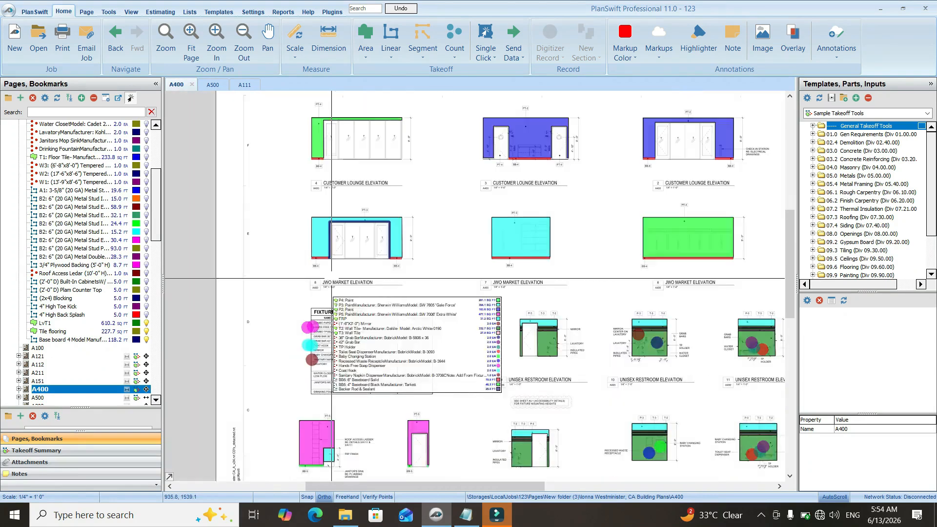
Examine the finish tags and the wall bottoms on sheet A400's unisex restroom elevations 9 to 12 for any base board.
scroll(557, 347, "up", 2)
scroll(557, 348, "up", 4)
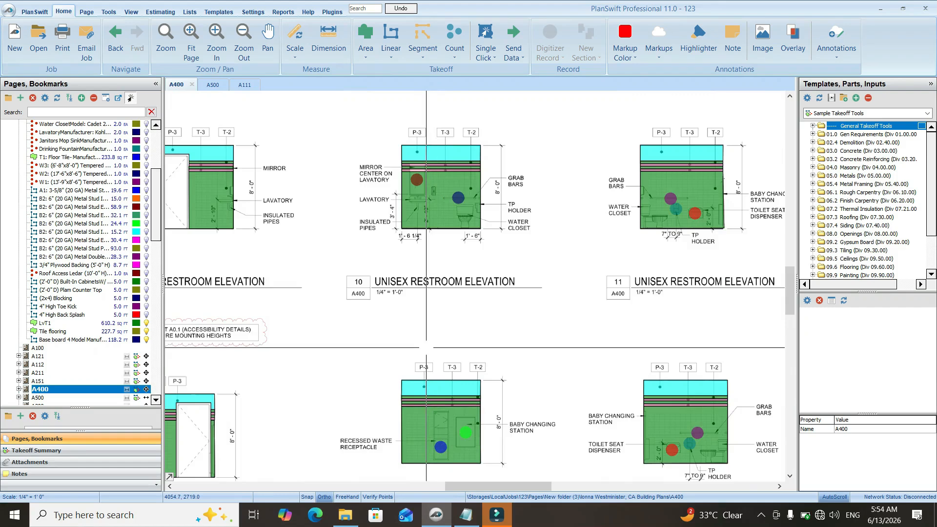
scroll(471, 286, "down", 3)
scroll(263, 232, "up", 3)
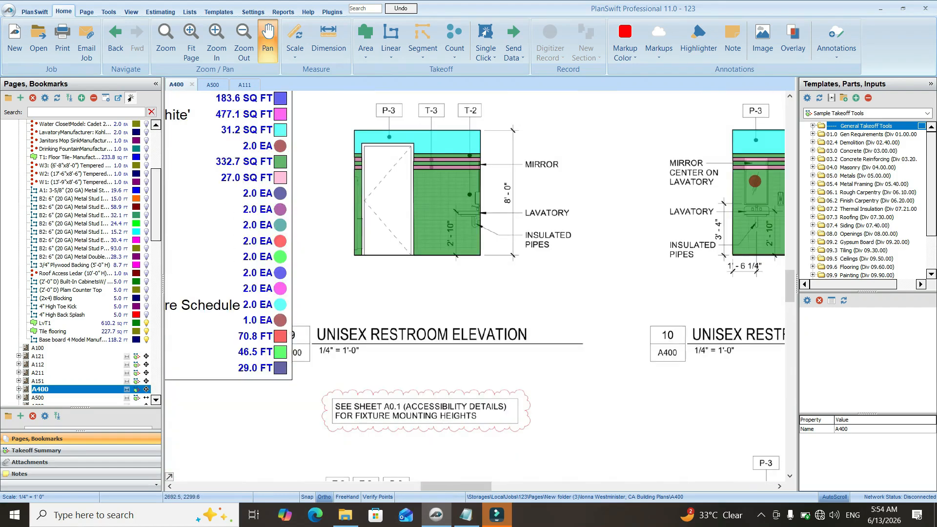
left_click_drag(463, 204, 420, 220)
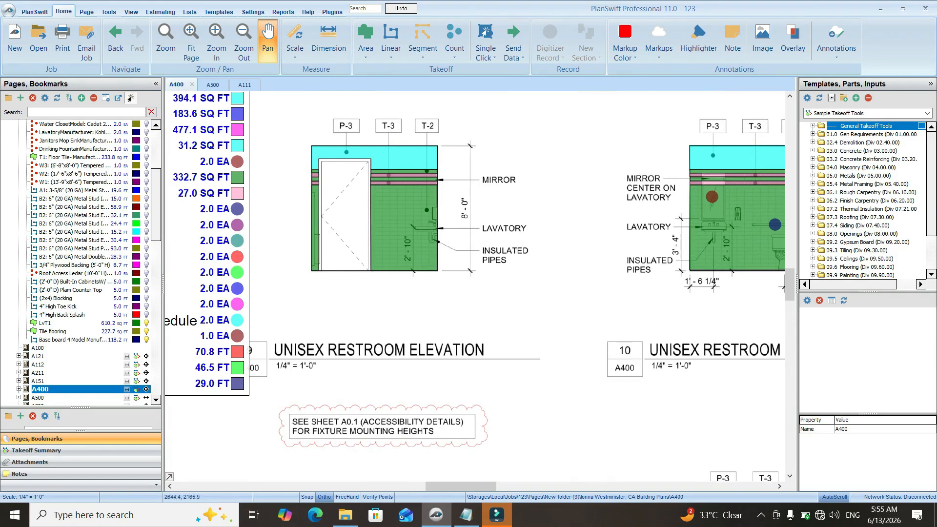
left_click_drag(586, 320, 505, 325)
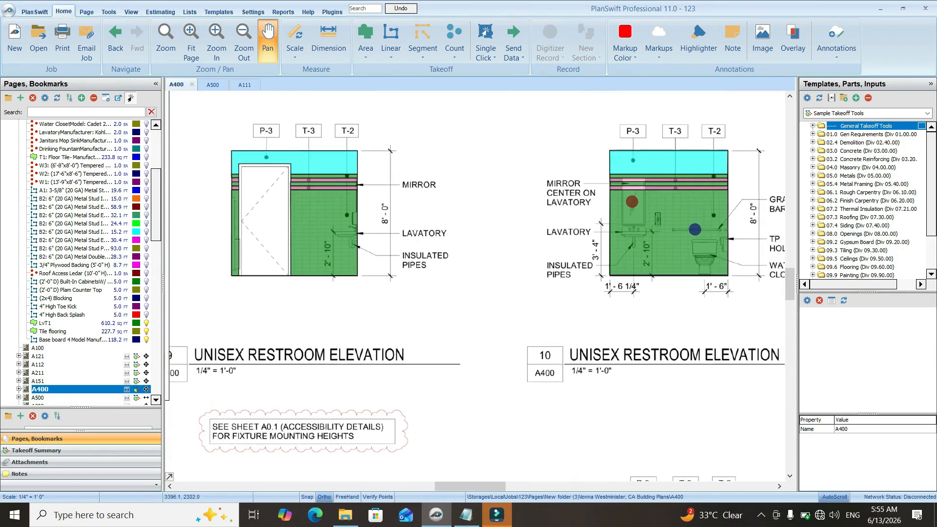
mouse_move(576, 293)
left_mouse_down()
mouse_move(328, 298)
mouse_move(420, 296)
mouse_move(353, 294)
left_mouse_up()
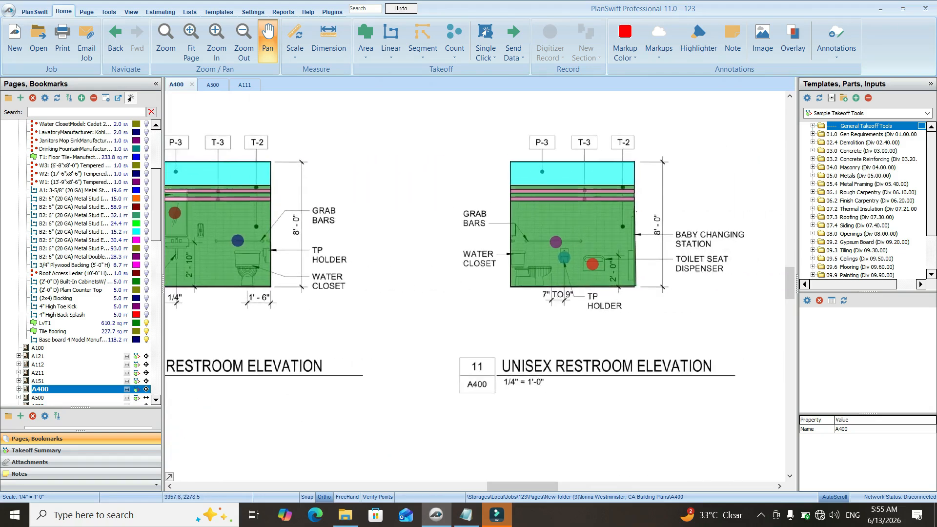
scroll(595, 252, "down", 2)
left_click_drag(596, 252, 529, 255)
scroll(705, 239, "up", 3)
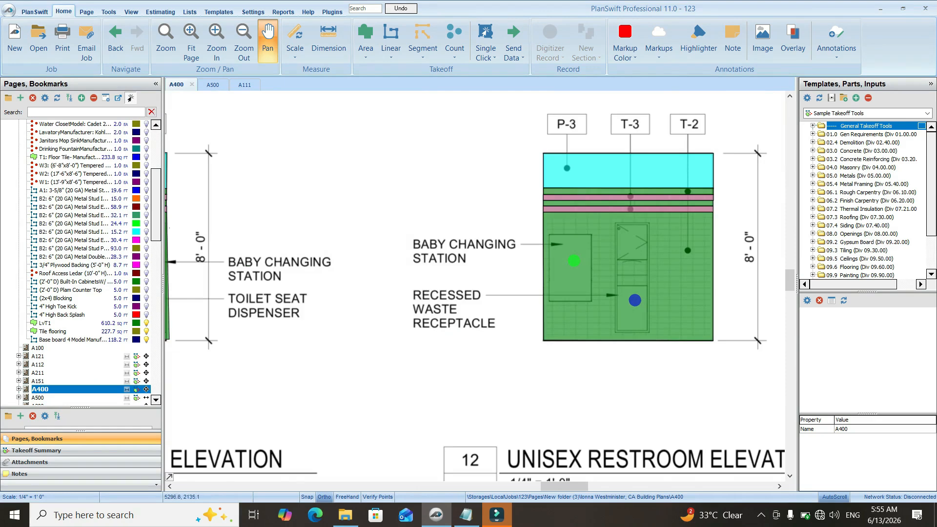
scroll(689, 281, "up", 4)
scroll(632, 240, "down", 3)
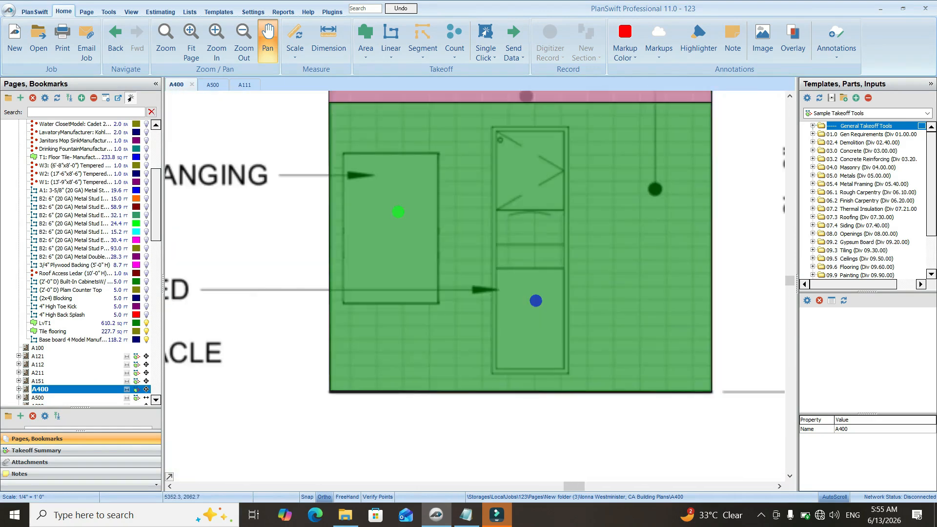
mouse_move(625, 219)
left_mouse_down()
mouse_move(577, 320)
mouse_move(588, 300)
left_mouse_up()
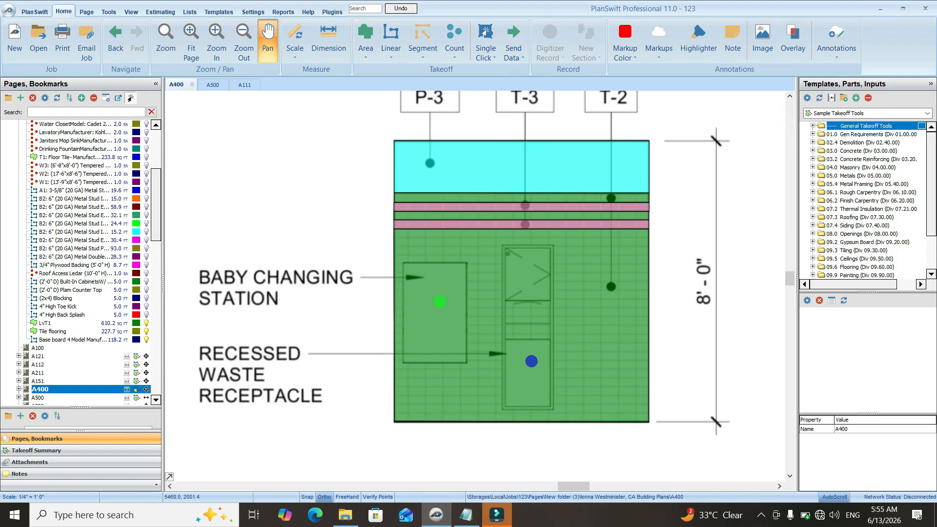
scroll(641, 199, "down", 1)
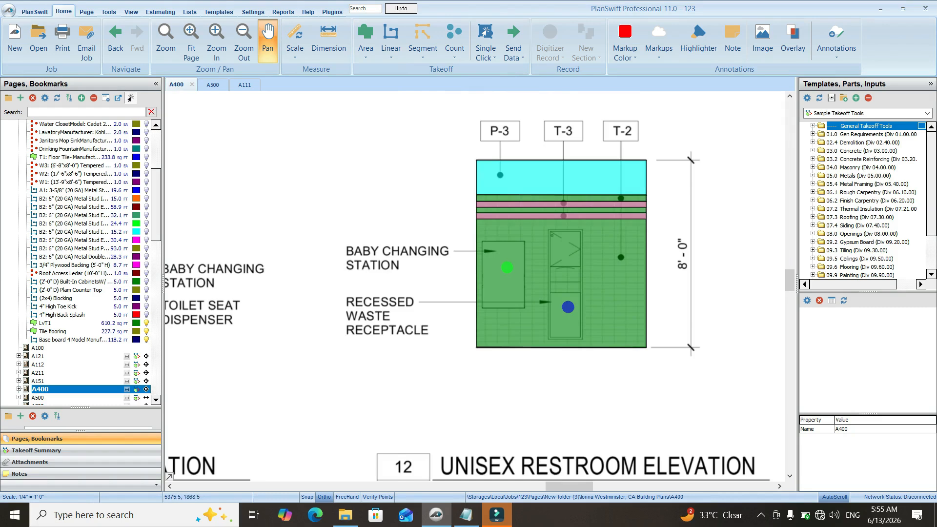
Look up the restroom tile tags in the tile section of sheet A500's finish schedule.
left_click(213, 84)
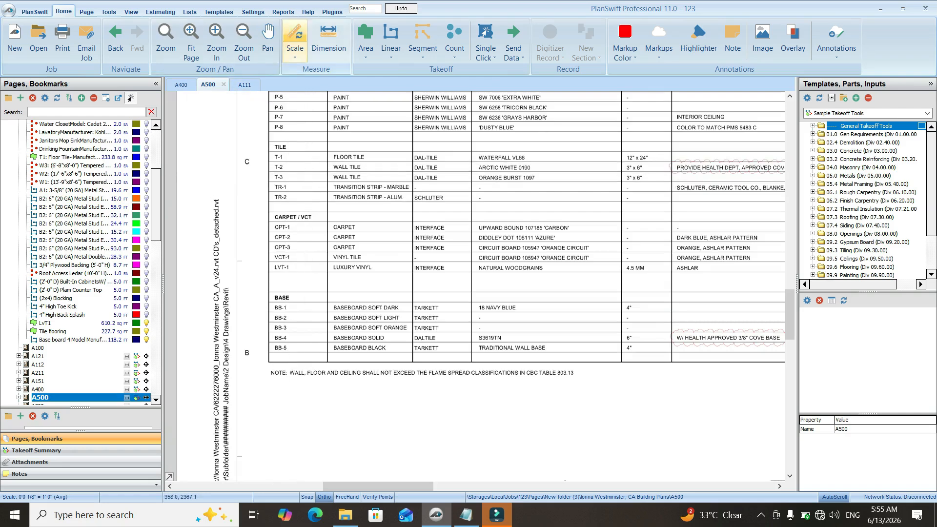
left_click(268, 43)
scroll(338, 156, "up", 2)
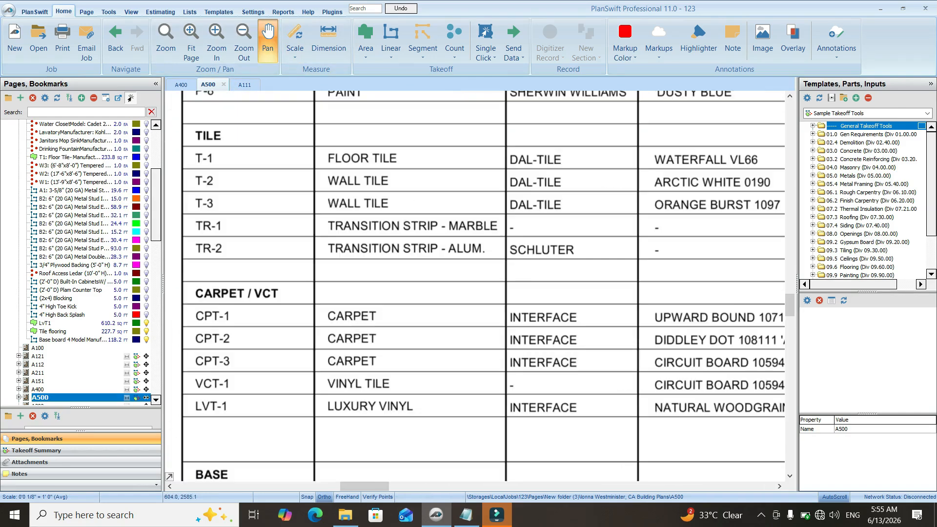
left_click_drag(339, 155, 329, 163)
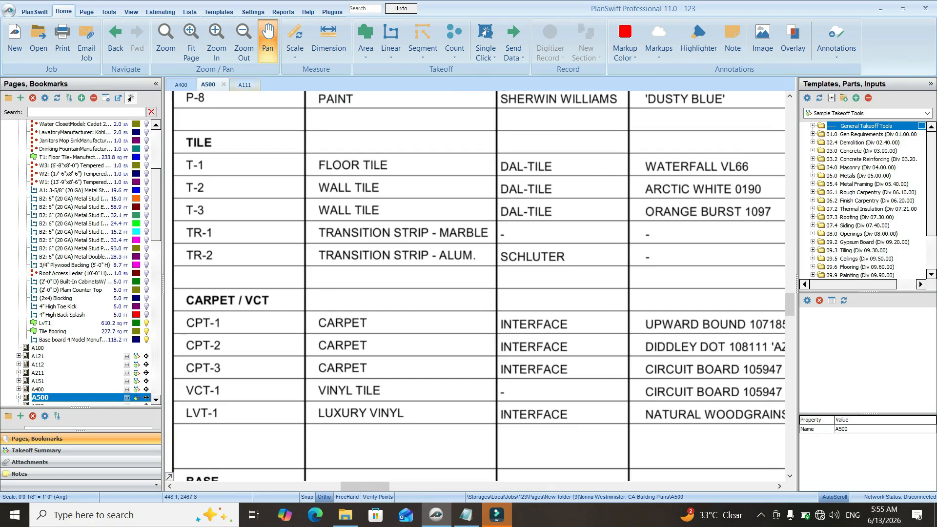
Review the floor plan on sheet A111, then re-examine unisex restroom elevation 12 on sheet A400.
left_click(245, 85)
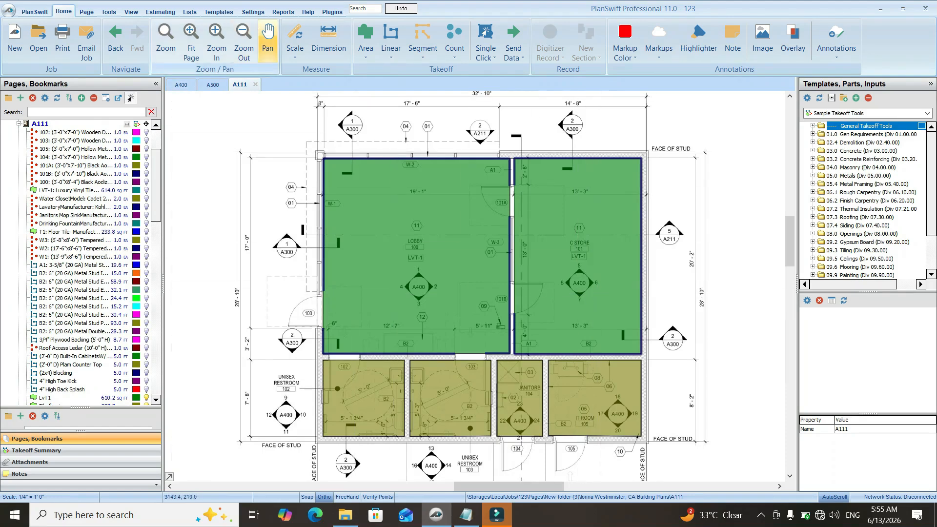
left_click(176, 84)
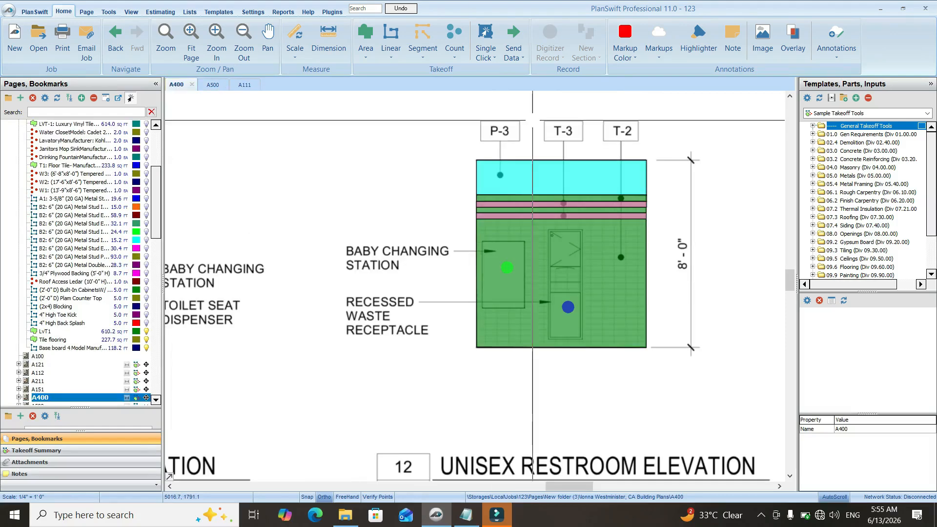
left_click(267, 42)
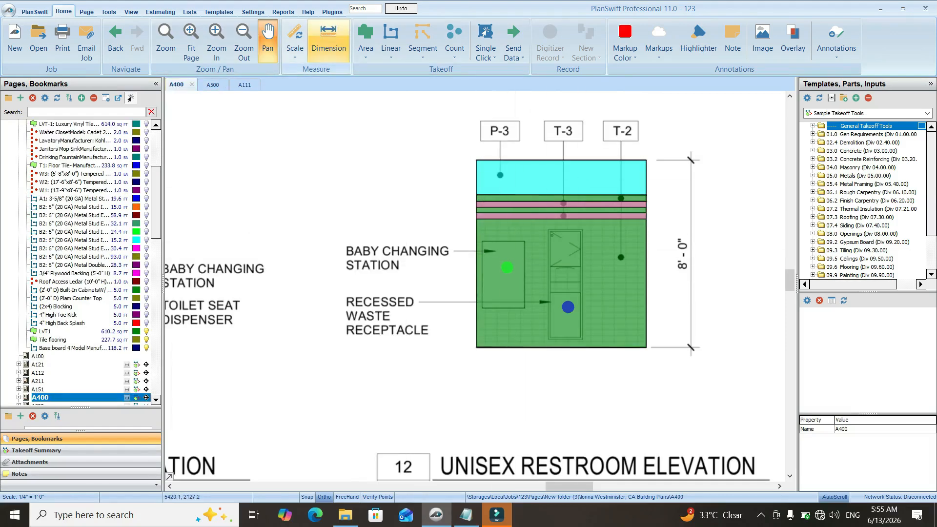
scroll(629, 290, "down", 3)
scroll(635, 263, "up", 3)
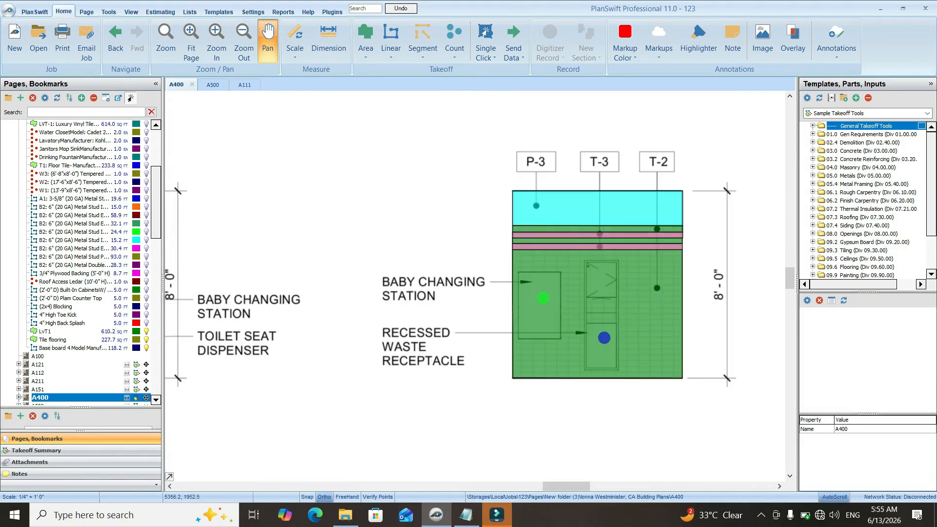